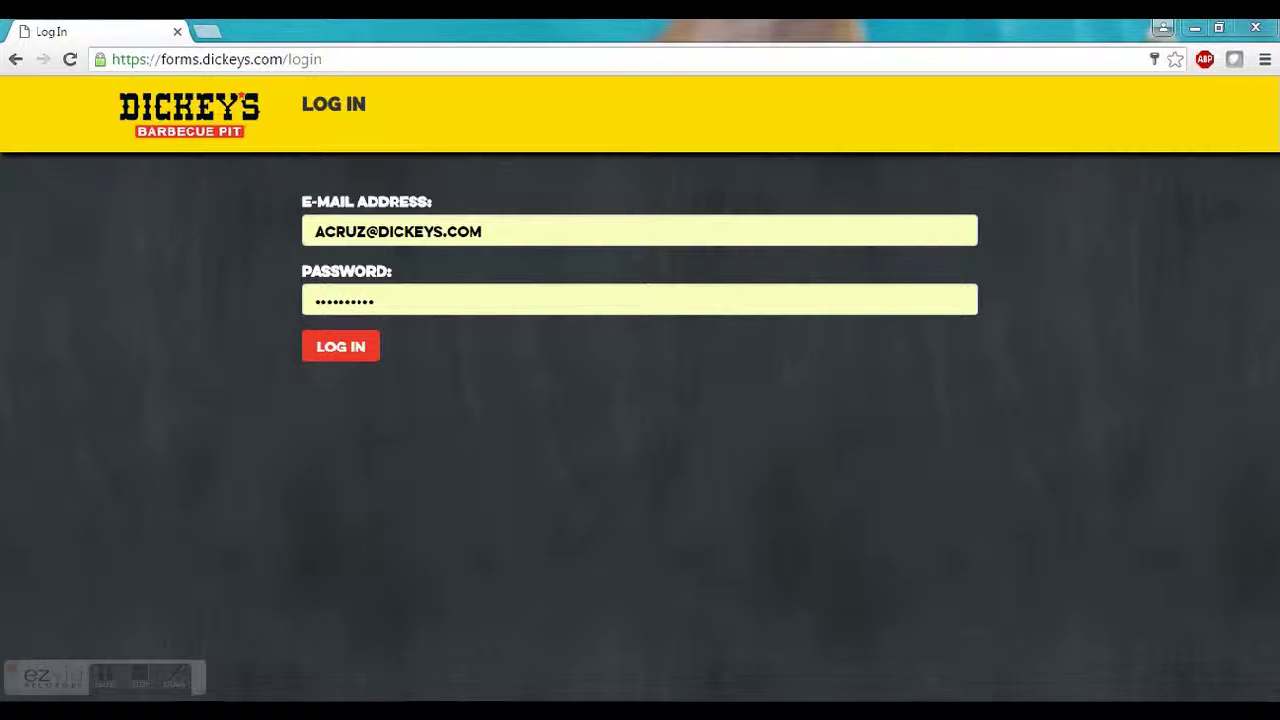
# Step: Log in with the prefilled credentials and open the Open-to-Close Checklist for store TX-0146-Dallas-Wycliff
pyautogui.click(371, 57)
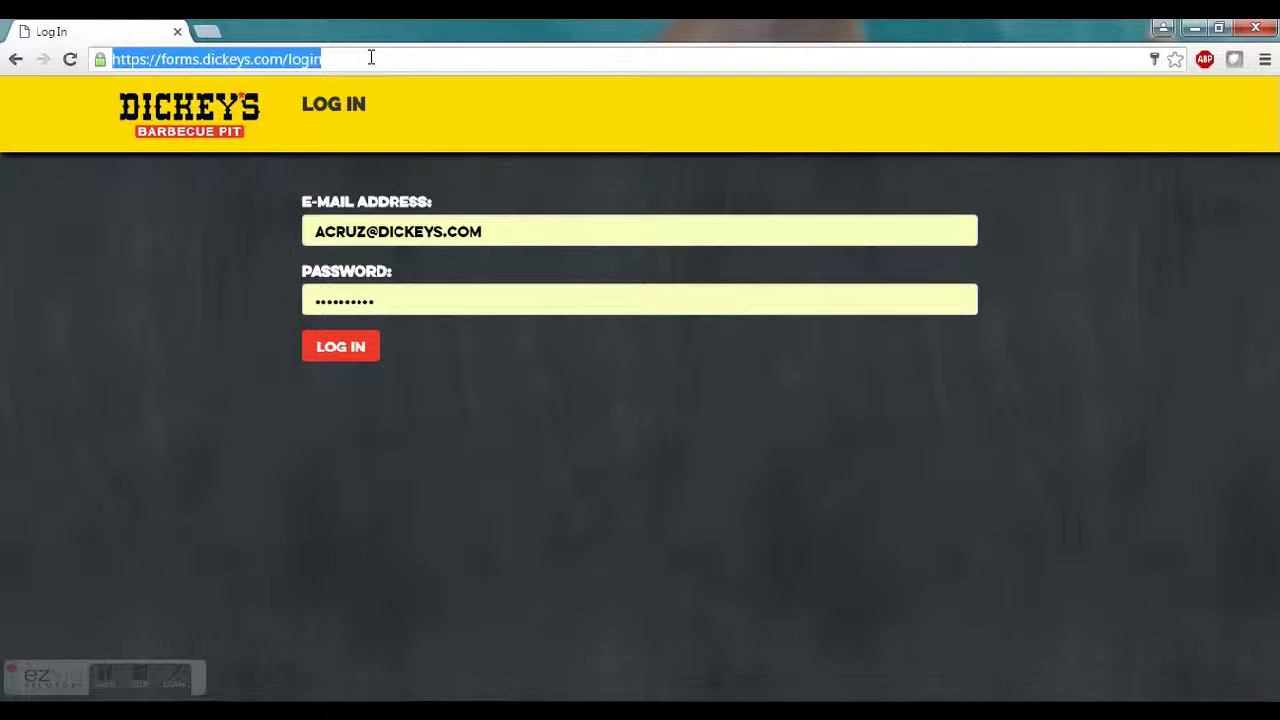
pyautogui.click(355, 346)
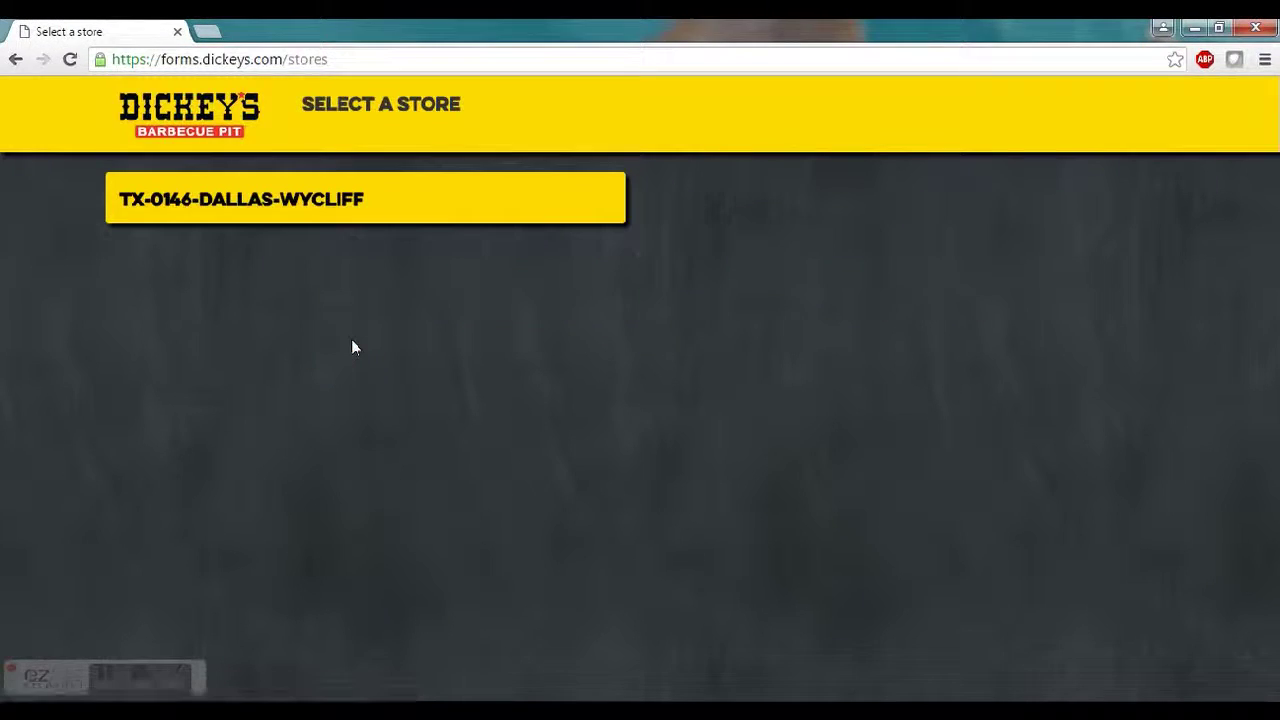
pyautogui.click(373, 220)
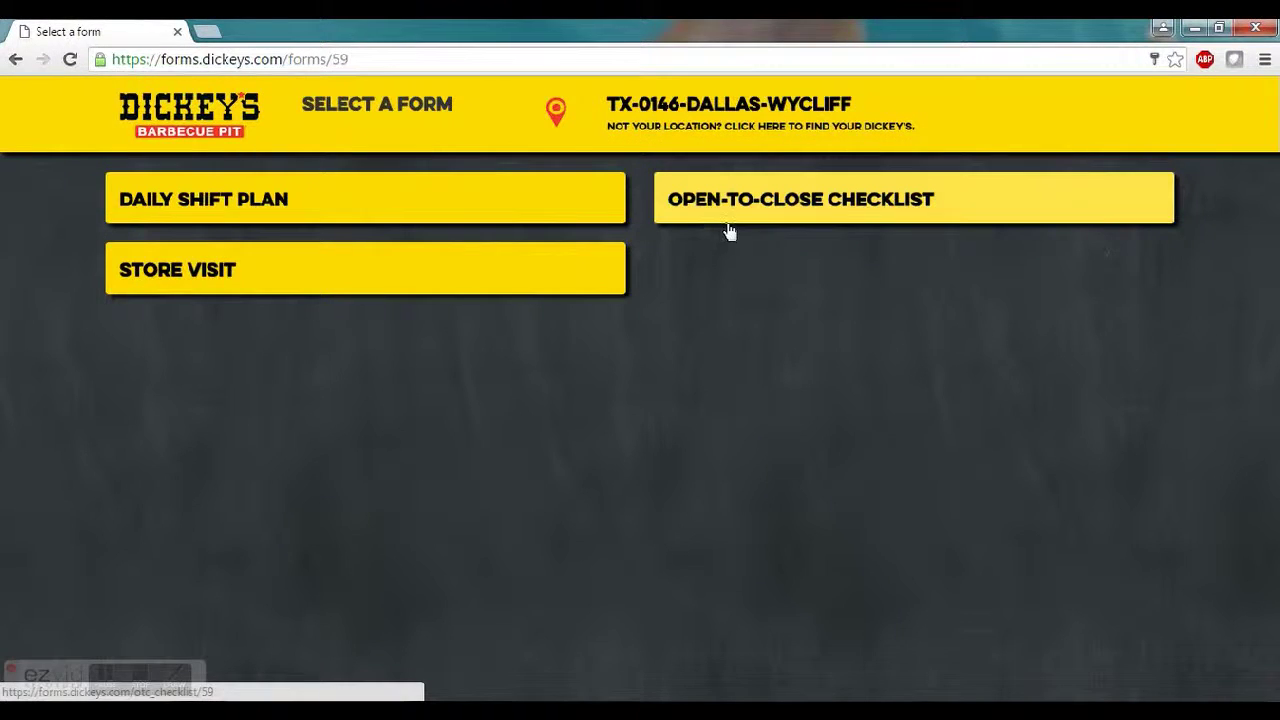
pyautogui.click(730, 230)
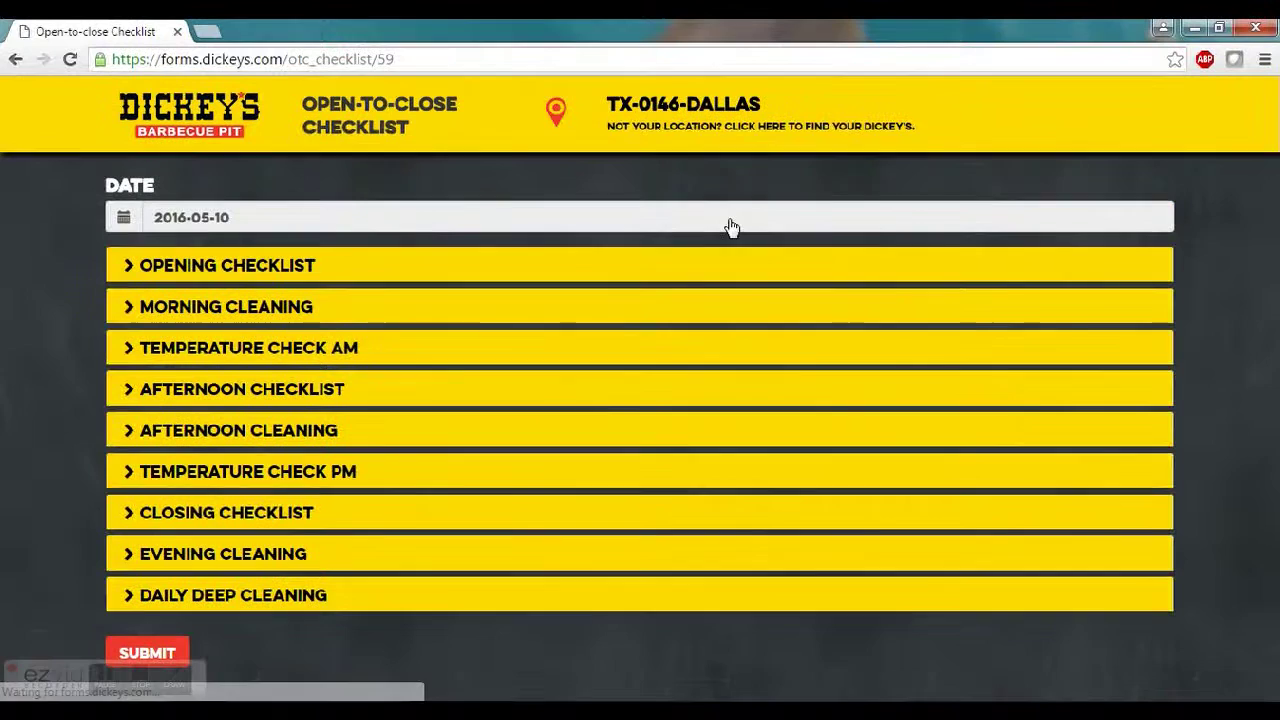
# Step: In the Opening Checklist, answer Yes to the building opened, sink set-up and hopper volume items, and collapse the section
pyautogui.click(168, 268)
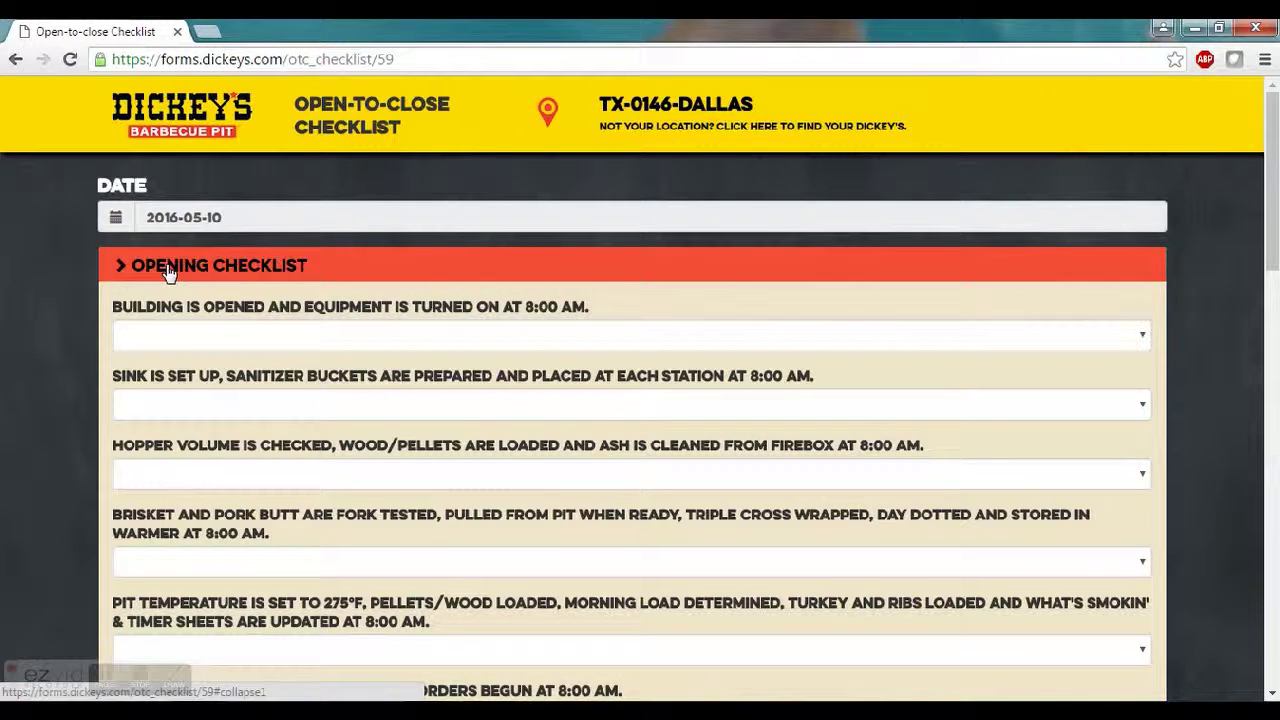
pyautogui.click(379, 345)
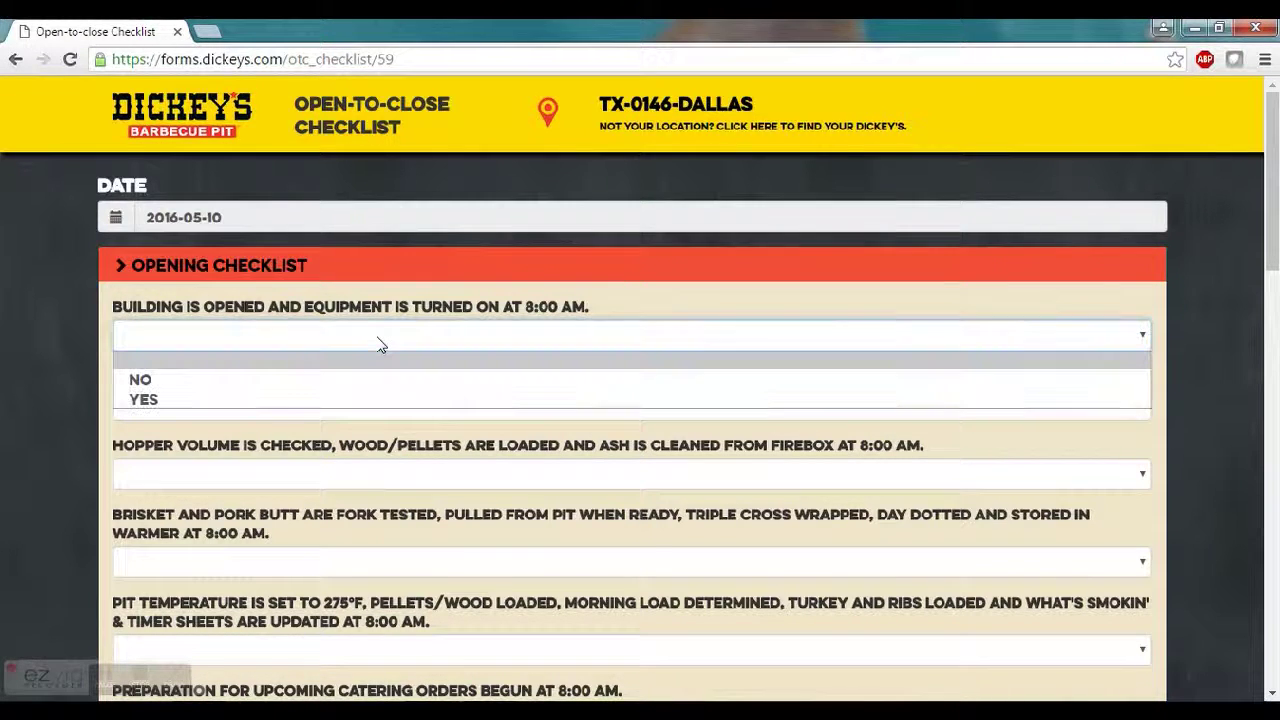
pyautogui.click(361, 399)
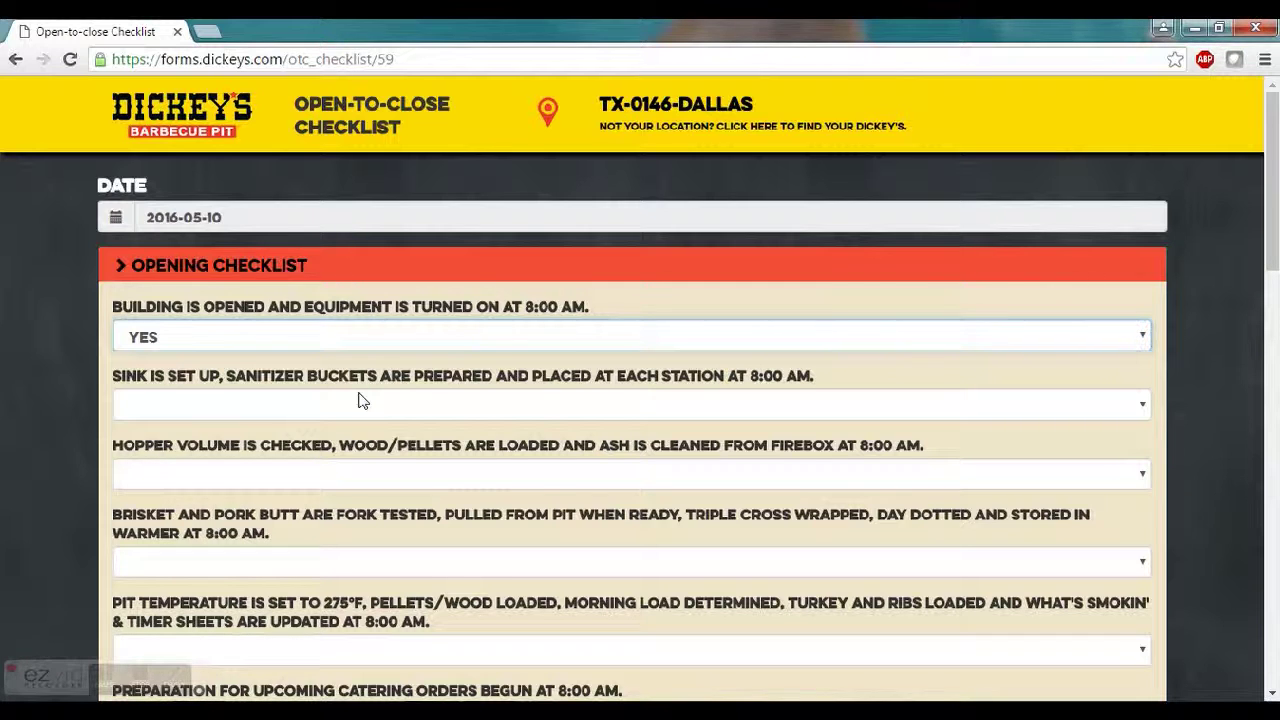
pyautogui.click(361, 399)
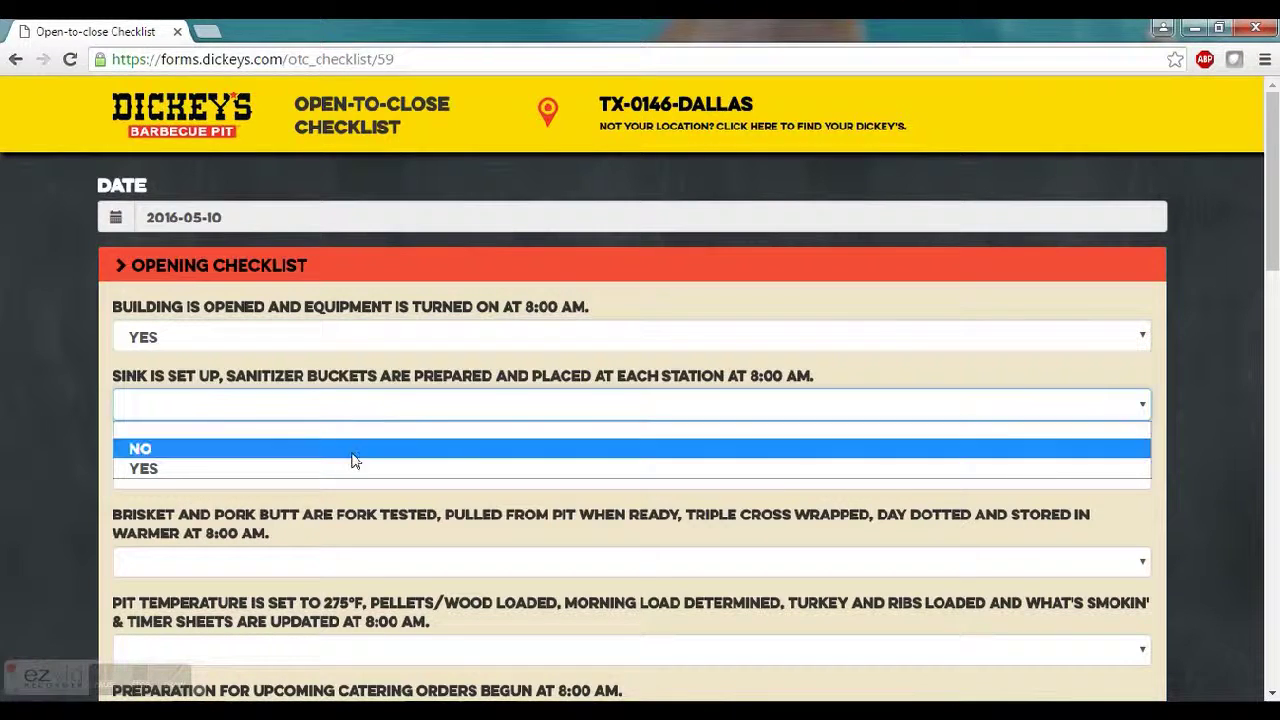
pyautogui.click(351, 469)
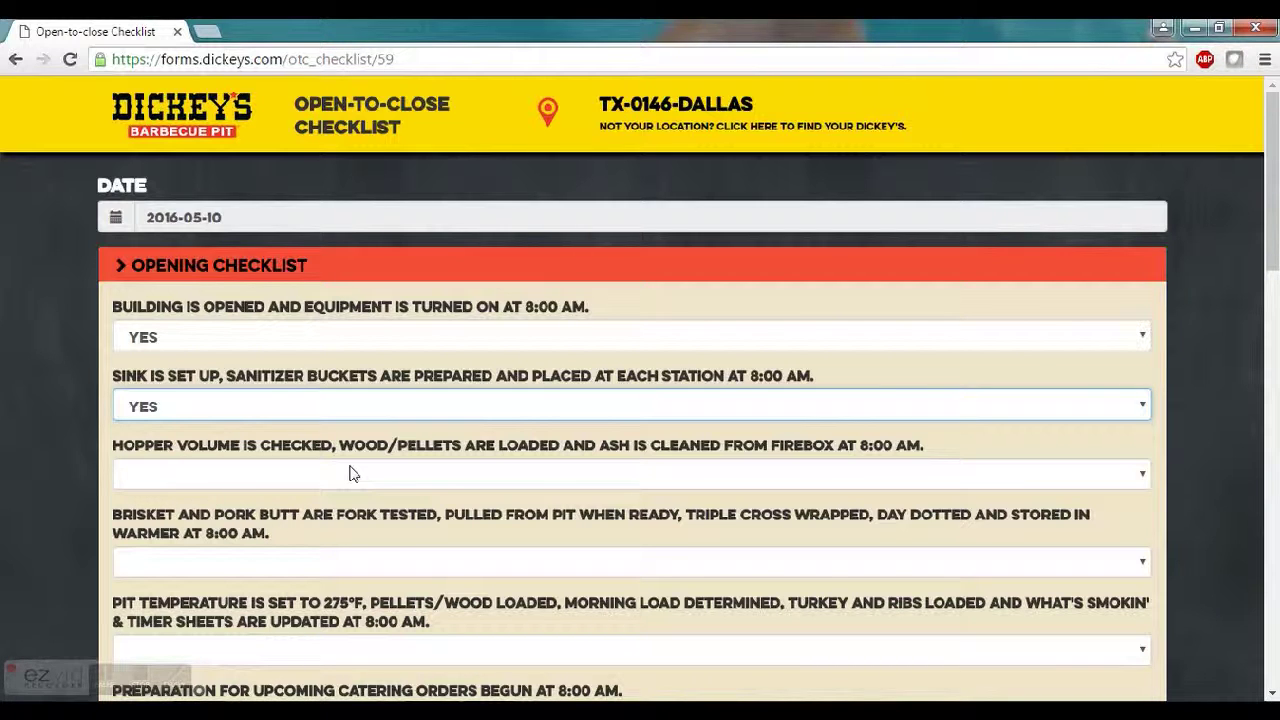
pyautogui.click(350, 480)
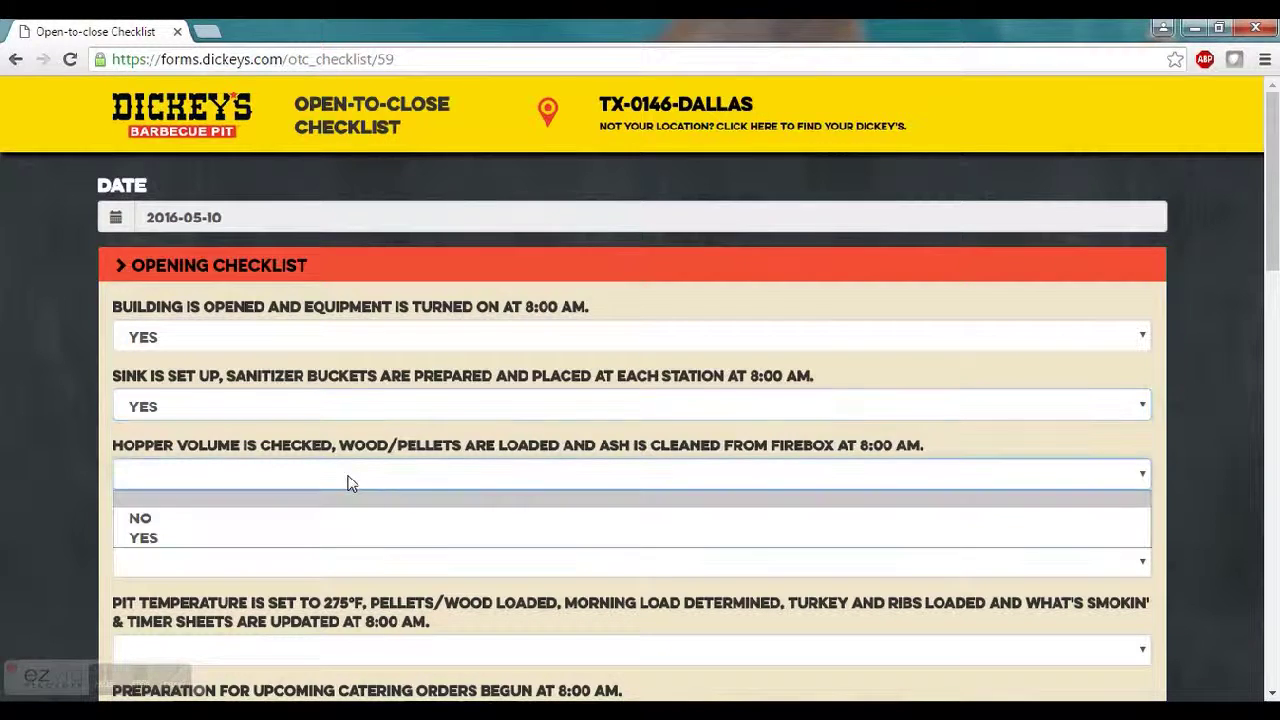
pyautogui.click(335, 538)
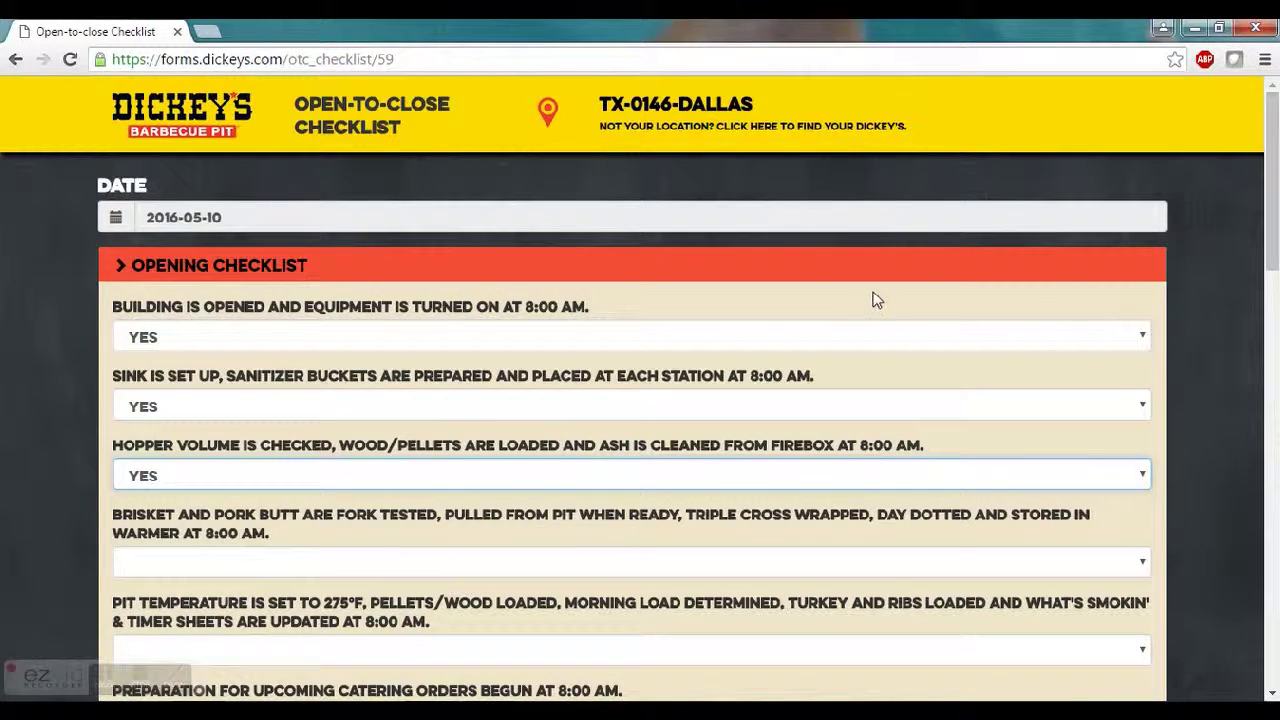
pyautogui.click(260, 266)
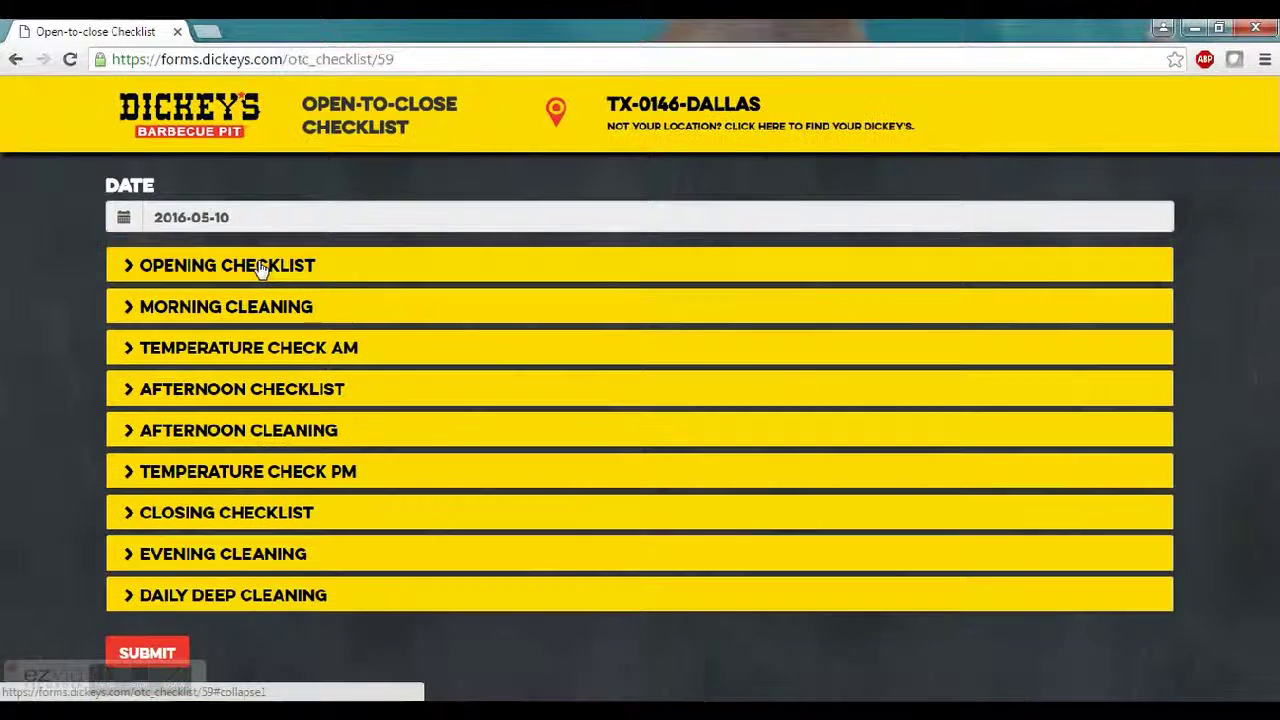
# Step: In Morning Cleaning, answer Yes to the pit grease and fryer items, and collapse the section
pyautogui.click(216, 310)
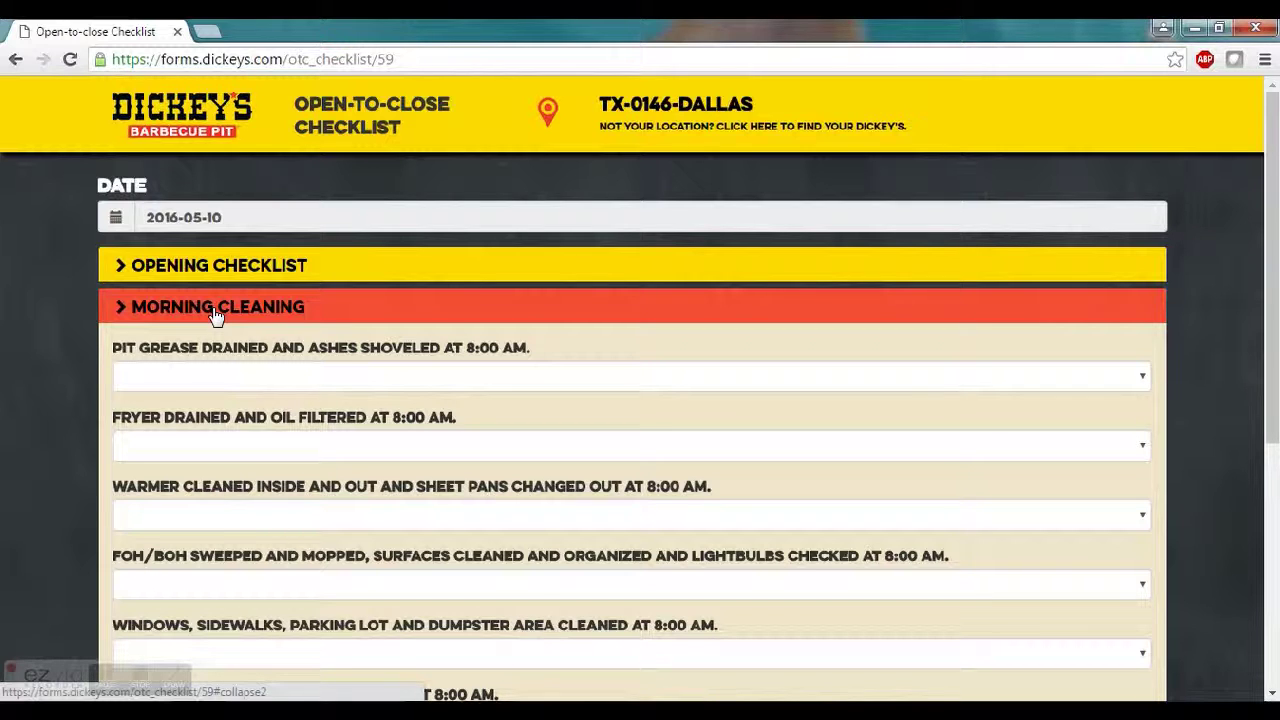
pyautogui.click(262, 384)
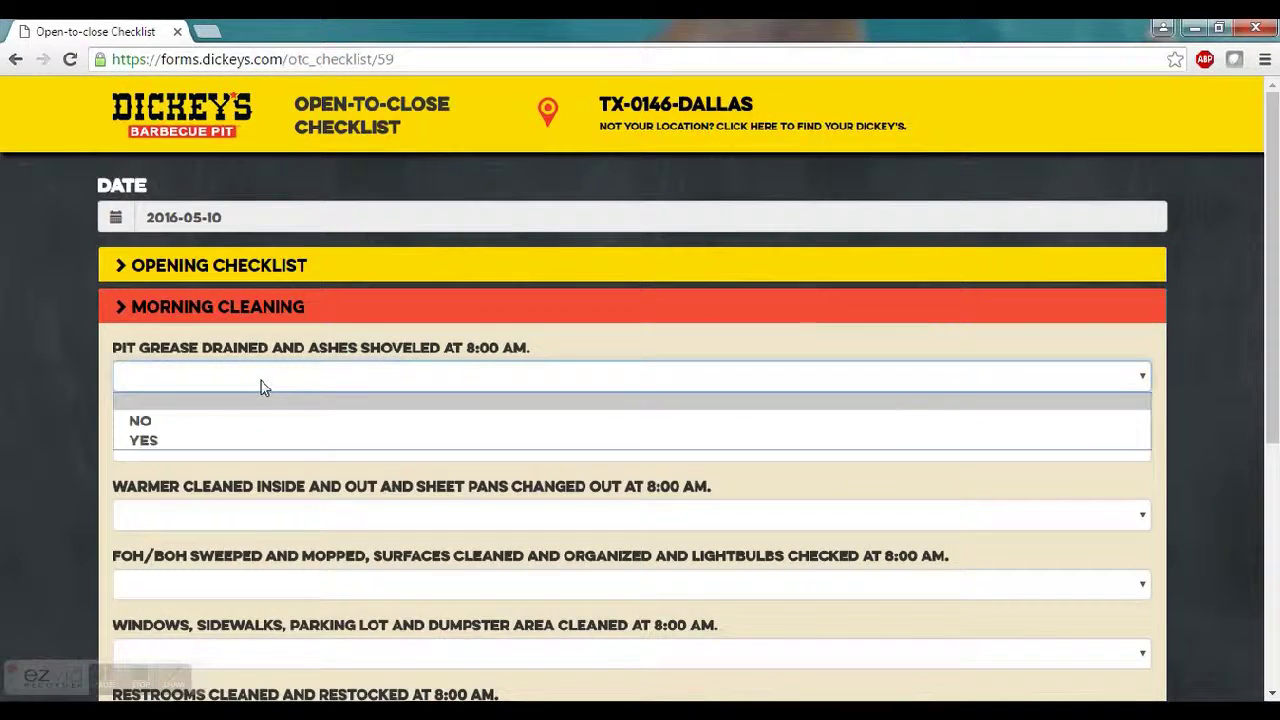
pyautogui.click(237, 438)
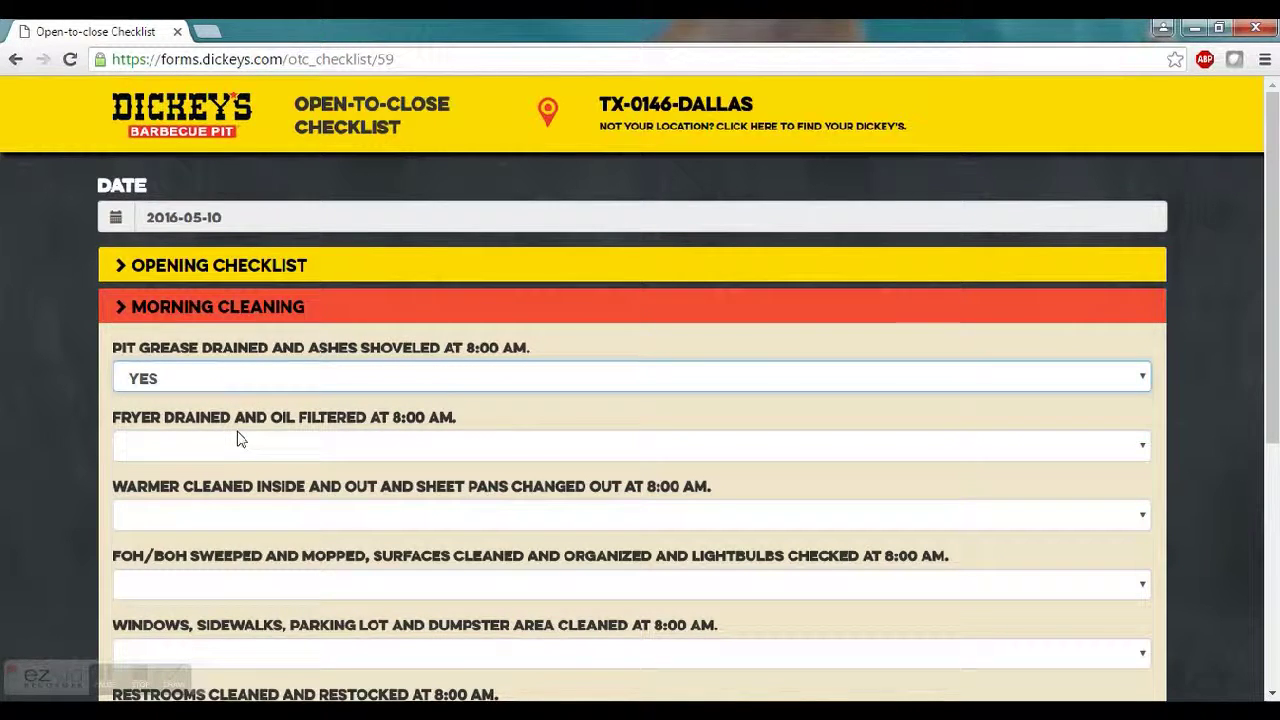
pyautogui.click(231, 449)
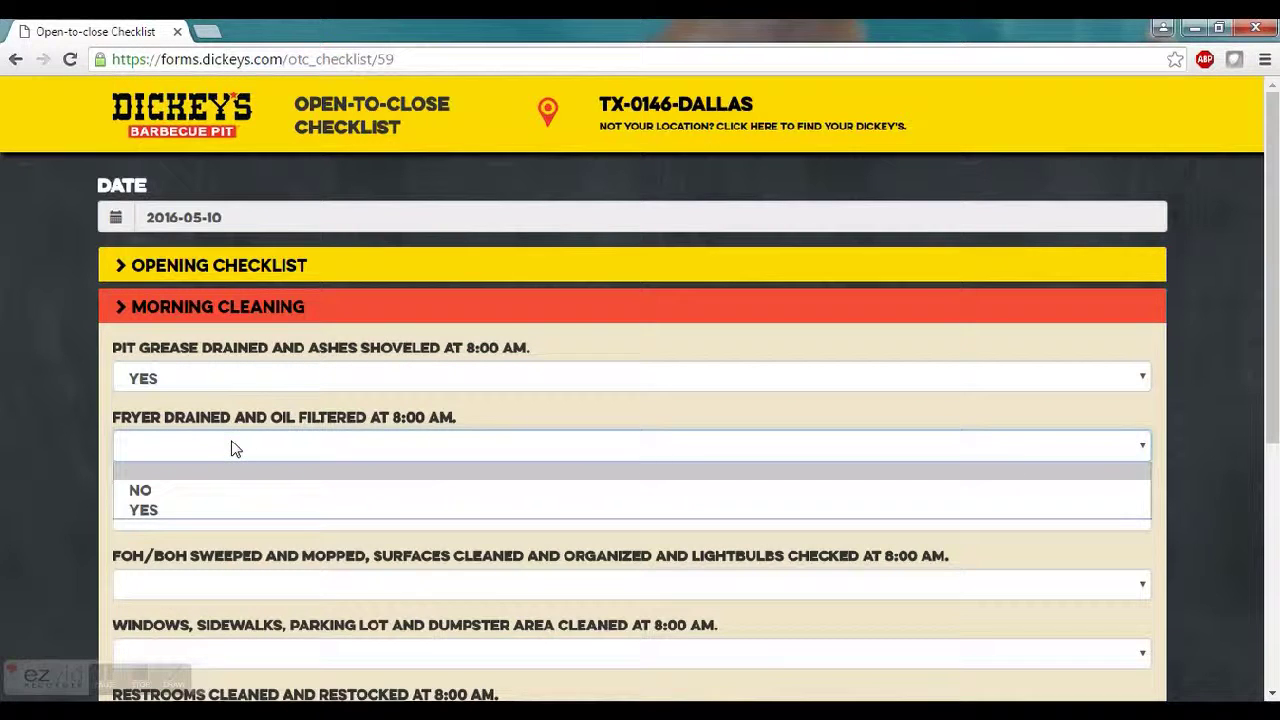
pyautogui.click(210, 509)
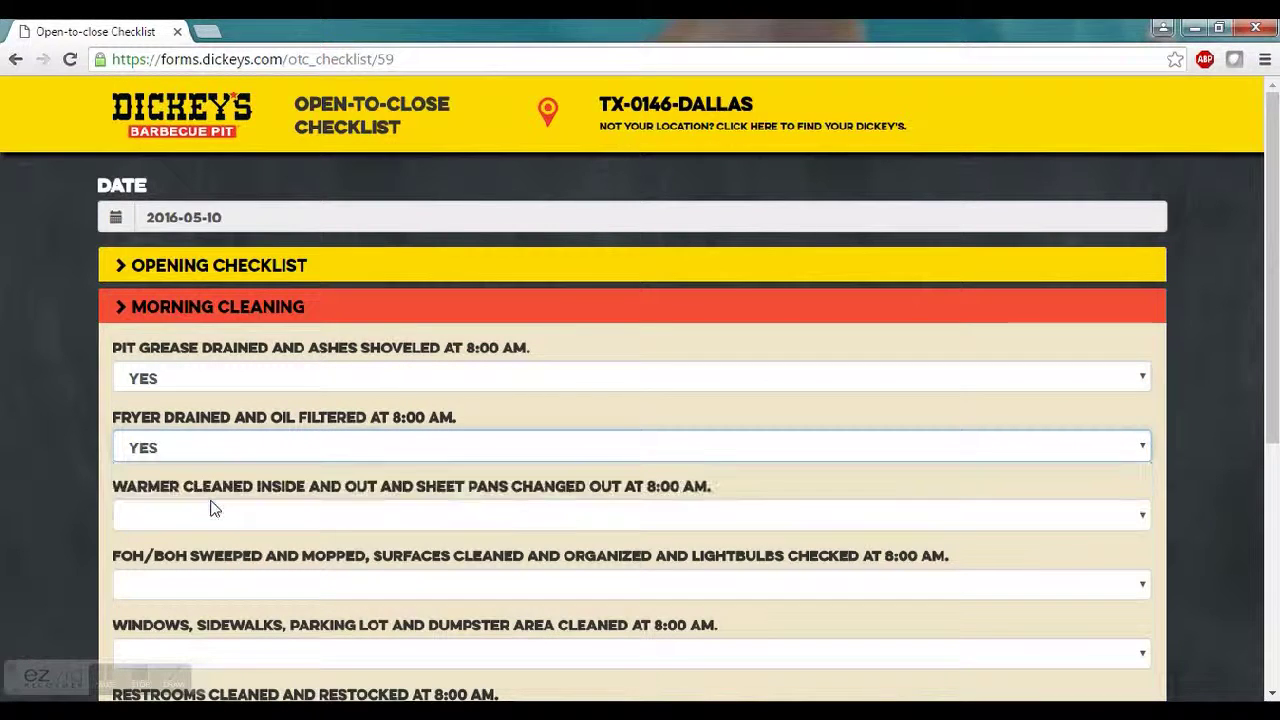
pyautogui.click(180, 313)
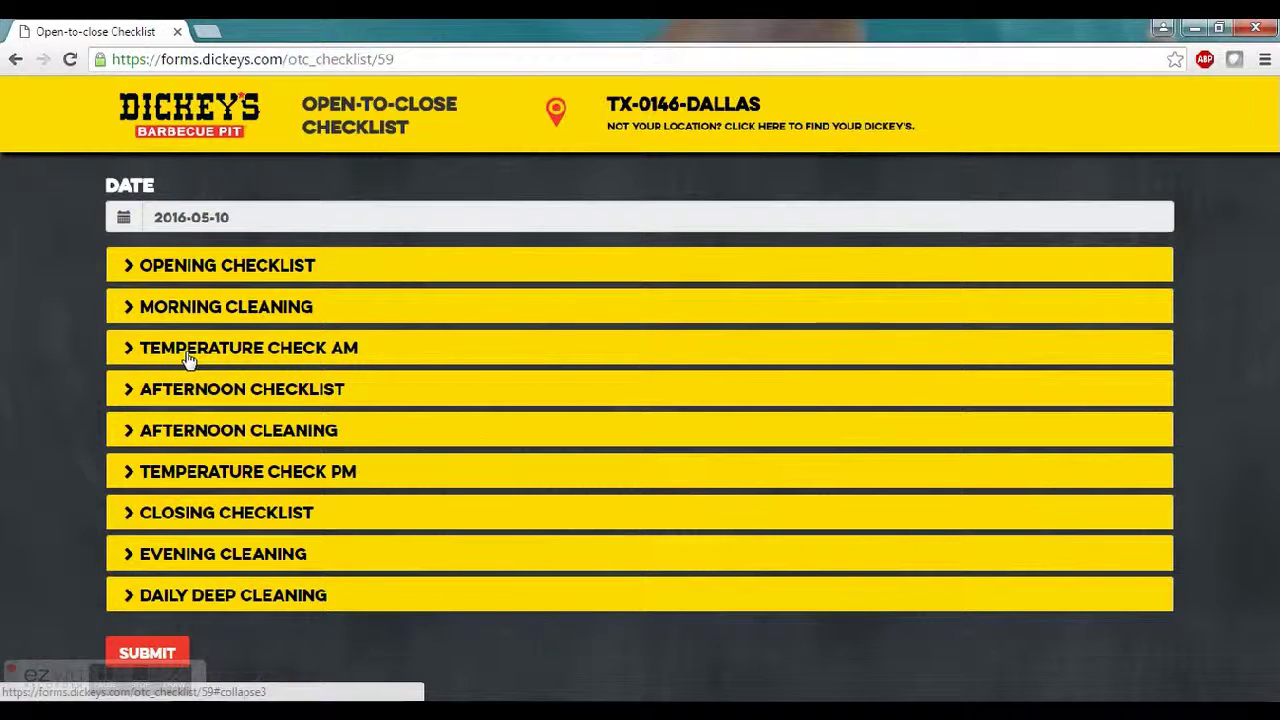
# Step: Expand Temperature Check AM and set the warmer temperature to 155
pyautogui.click(188, 360)
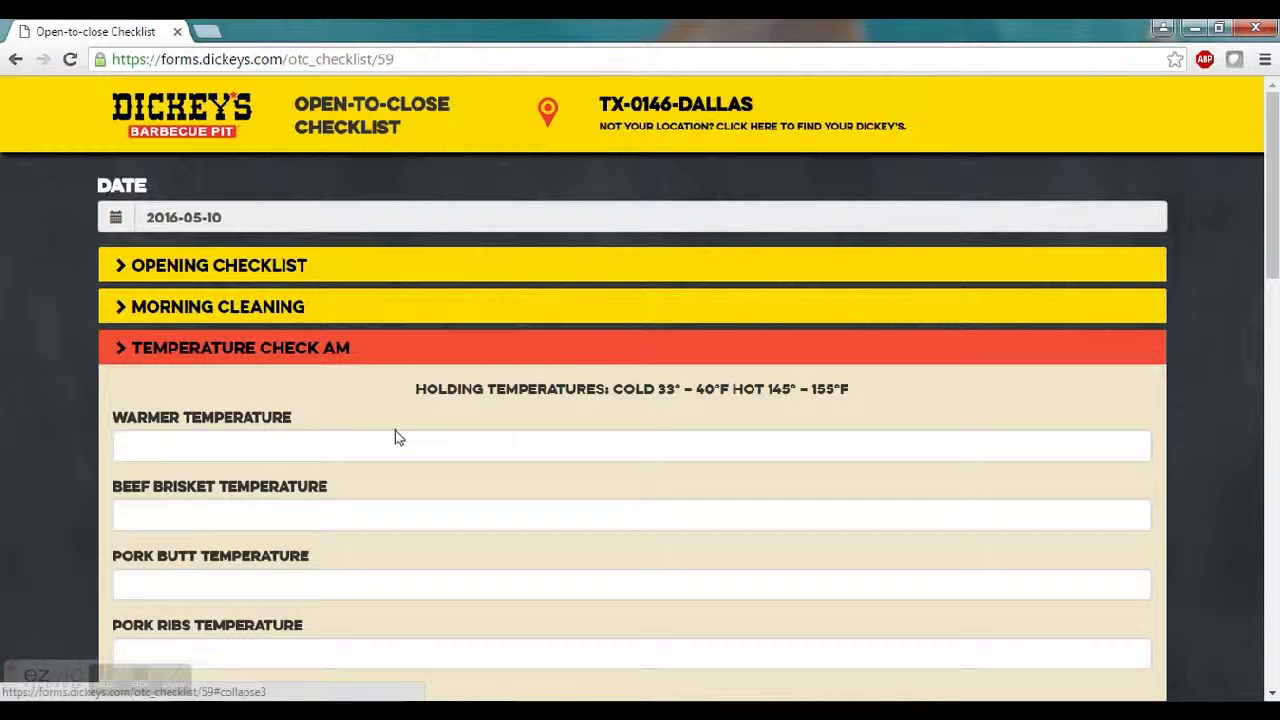
pyautogui.moveTo(410, 392); pyautogui.dragTo(867, 395)
pyautogui.click(868, 400)
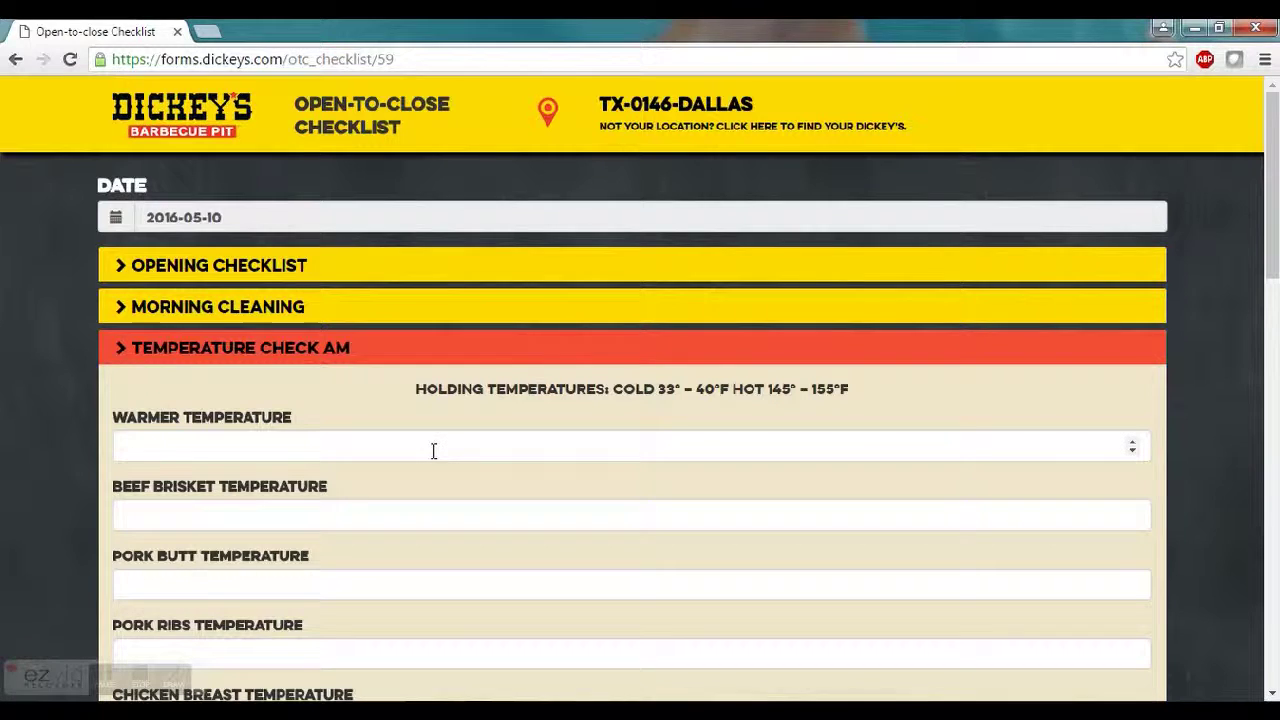
pyautogui.click(1134, 443)
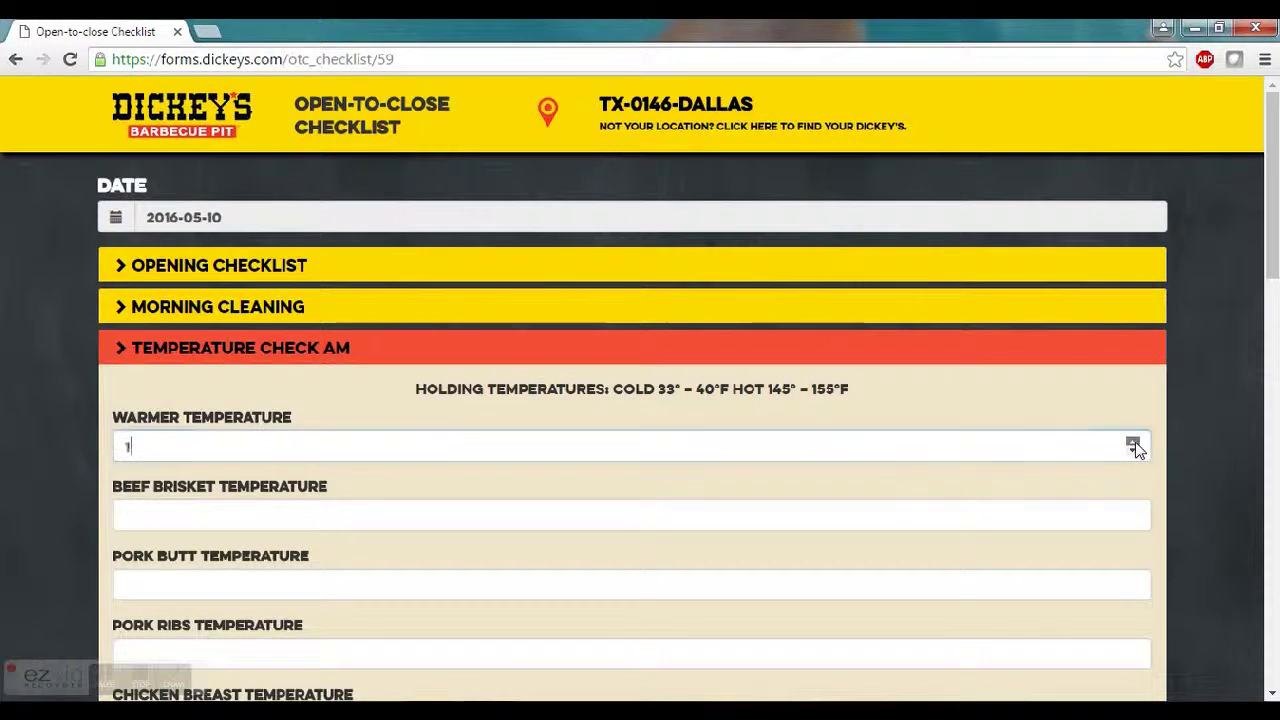
pyautogui.write('0')
pyautogui.press('BackSpace')
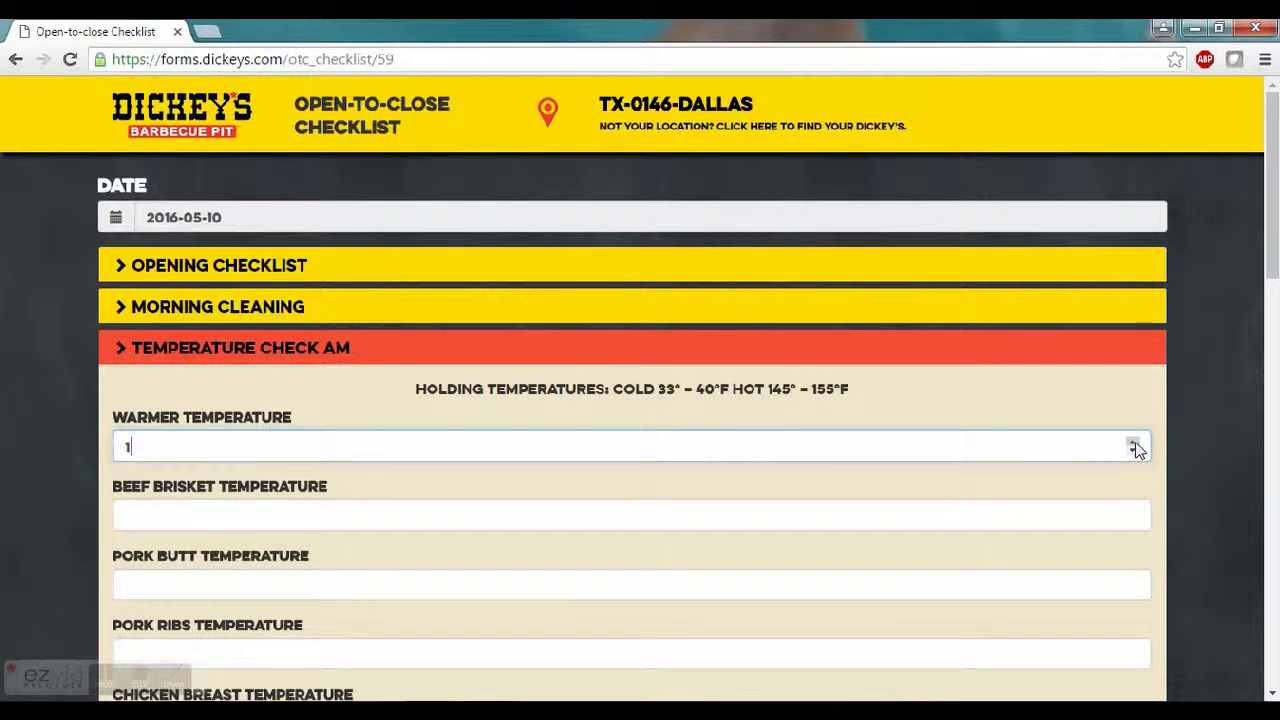
pyautogui.write('55')
# Step: Set the morning beef brisket temperature to 146 and the pork butt temperature to 147
pyautogui.click(180, 520)
pyautogui.write('146')
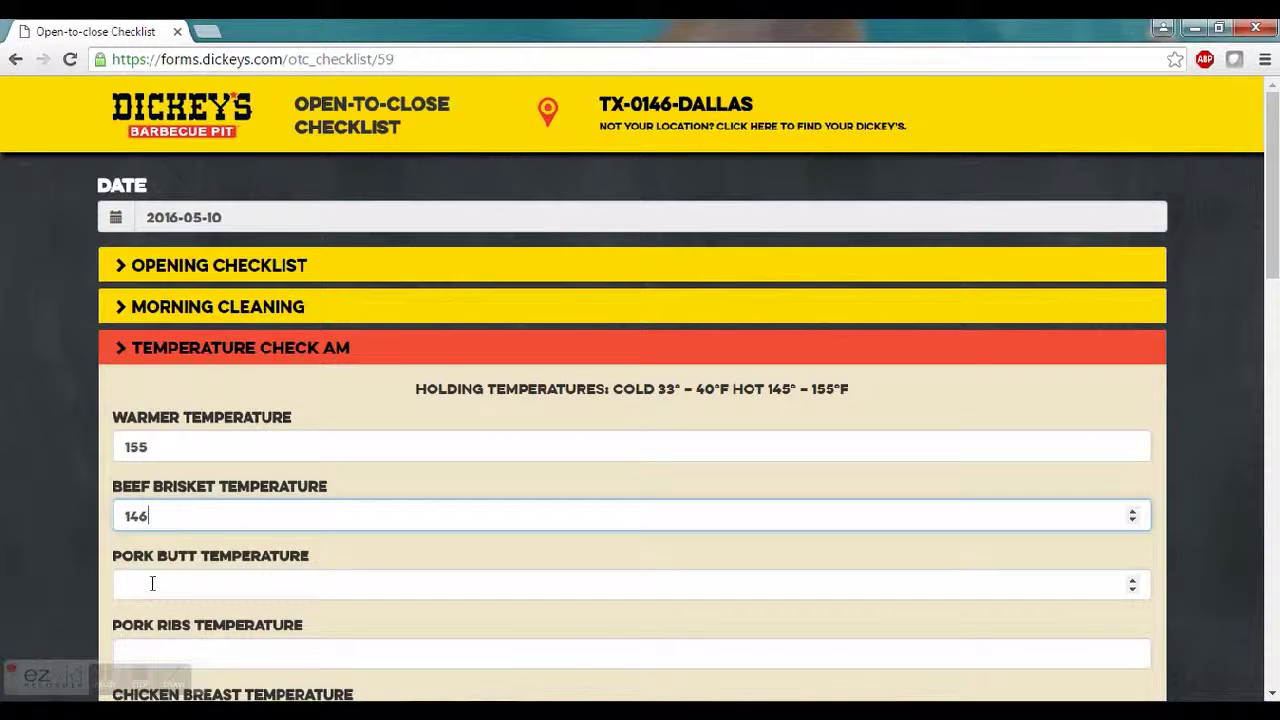
pyautogui.click(152, 583)
pyautogui.write('147')
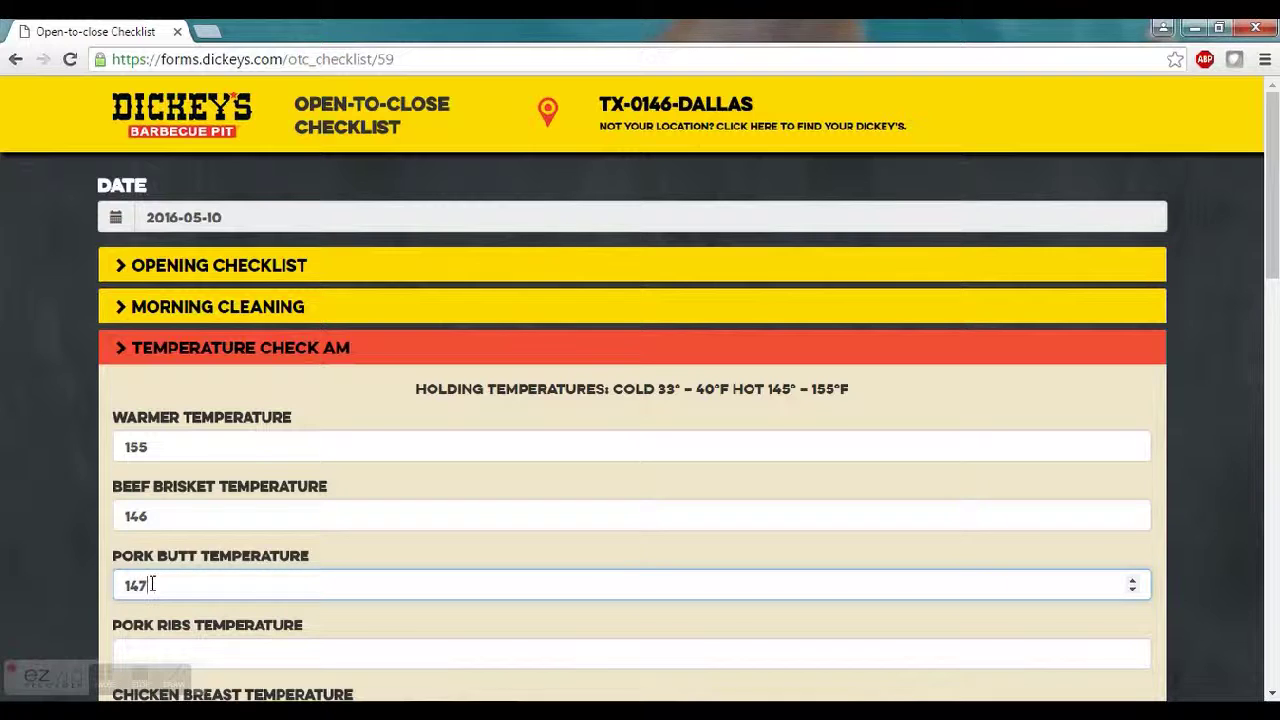
# Step: In the Afternoon Checklist, answer Yes to the products temped/tasted and dishes washed items, and collapse the section
pyautogui.moveTo(1271, 237); pyautogui.dragTo(1273, 598)
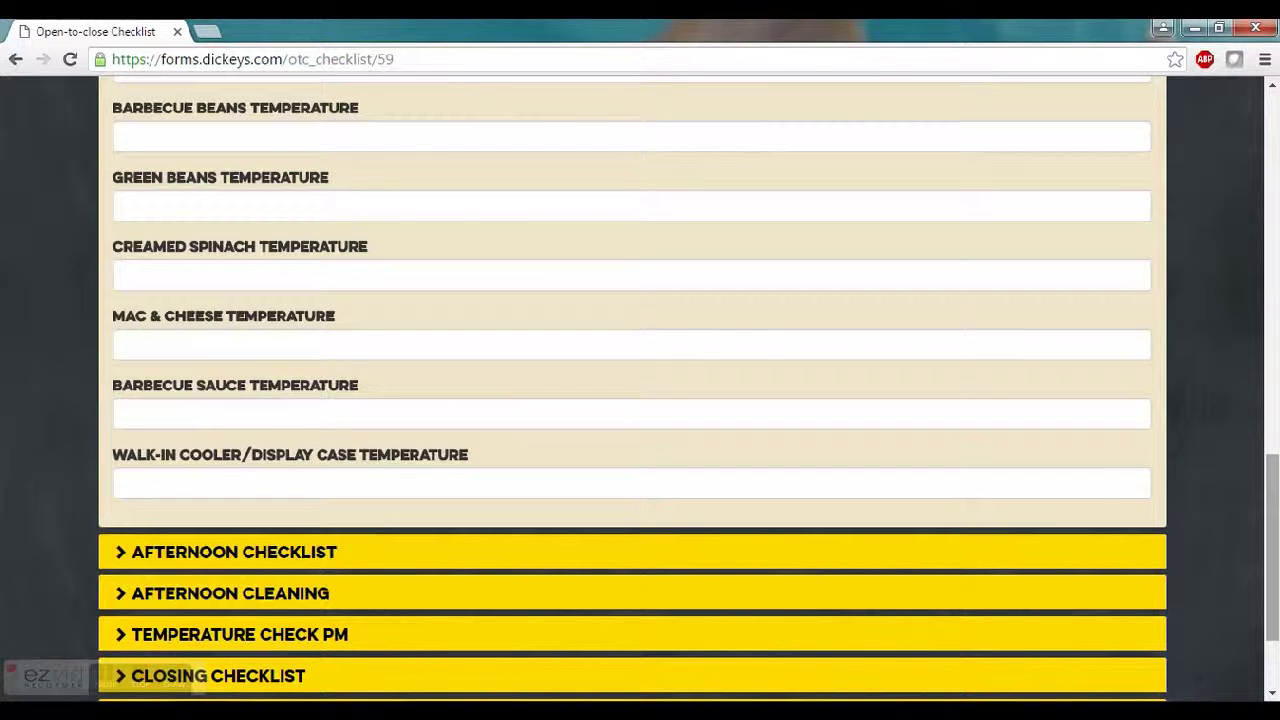
pyautogui.click(141, 558)
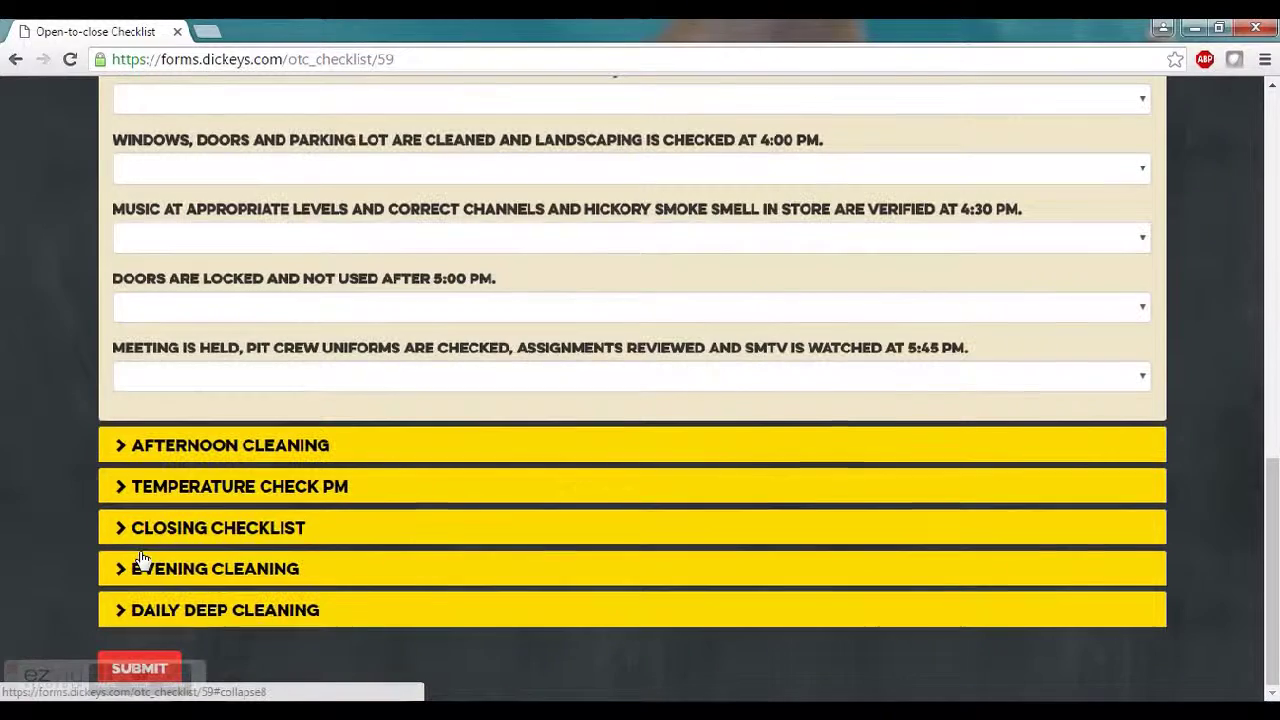
pyautogui.moveTo(1272, 480); pyautogui.dragTo(1272, 210)
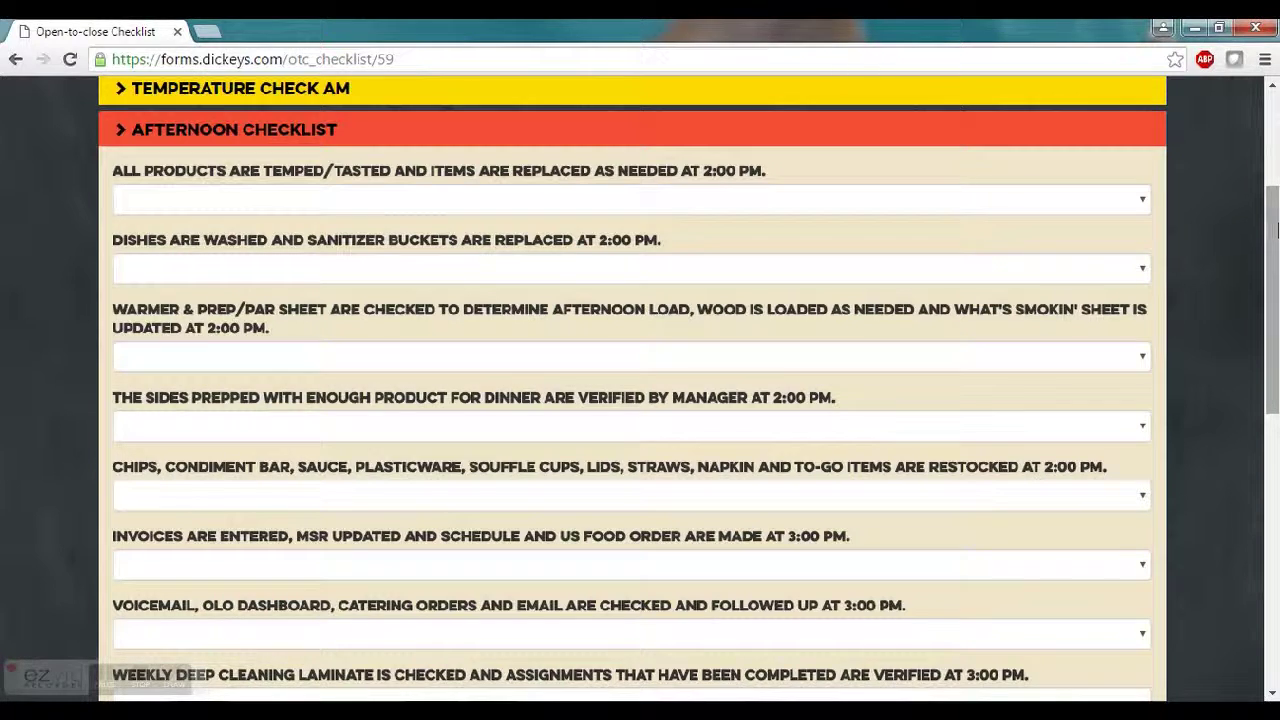
pyautogui.click(811, 201)
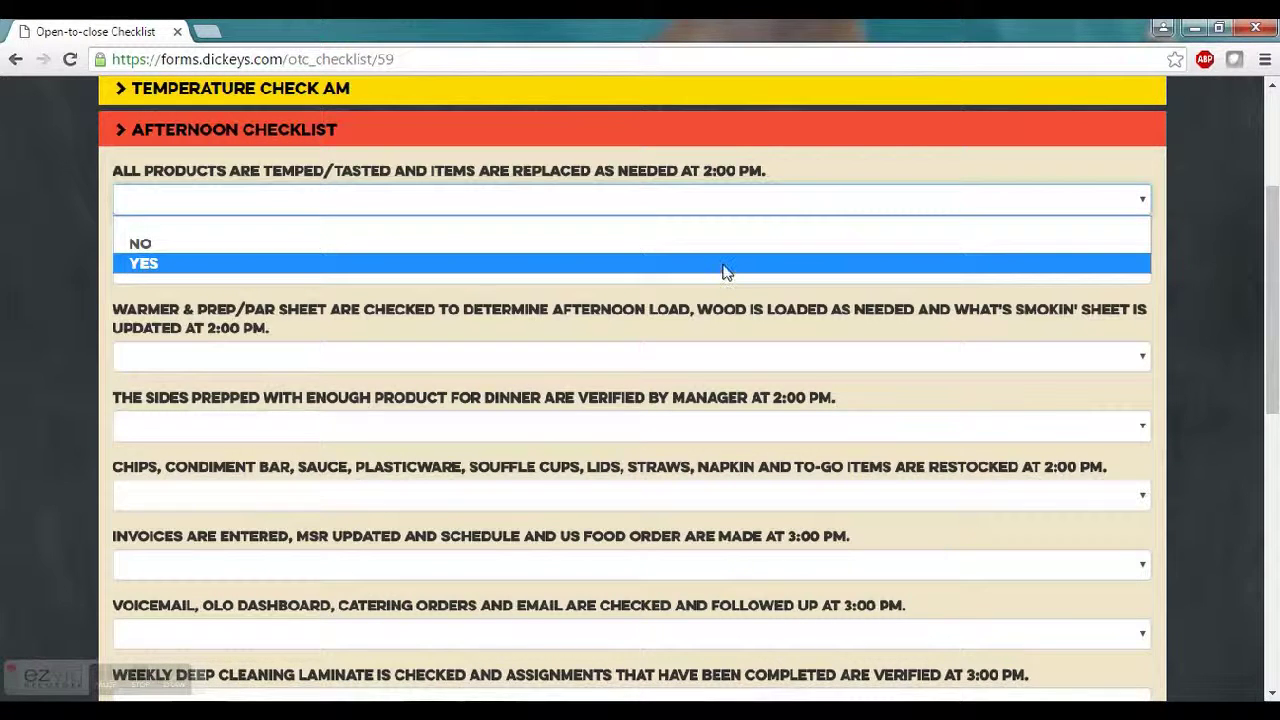
pyautogui.click(724, 264)
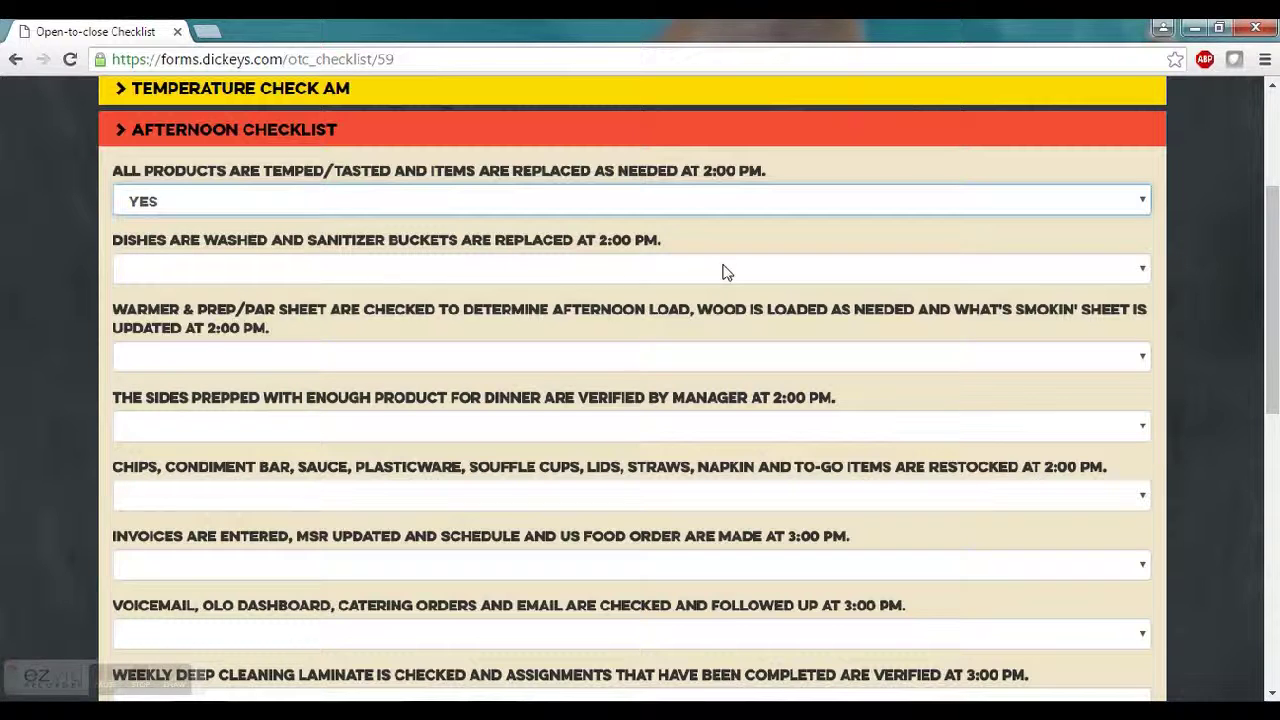
pyautogui.click(725, 270)
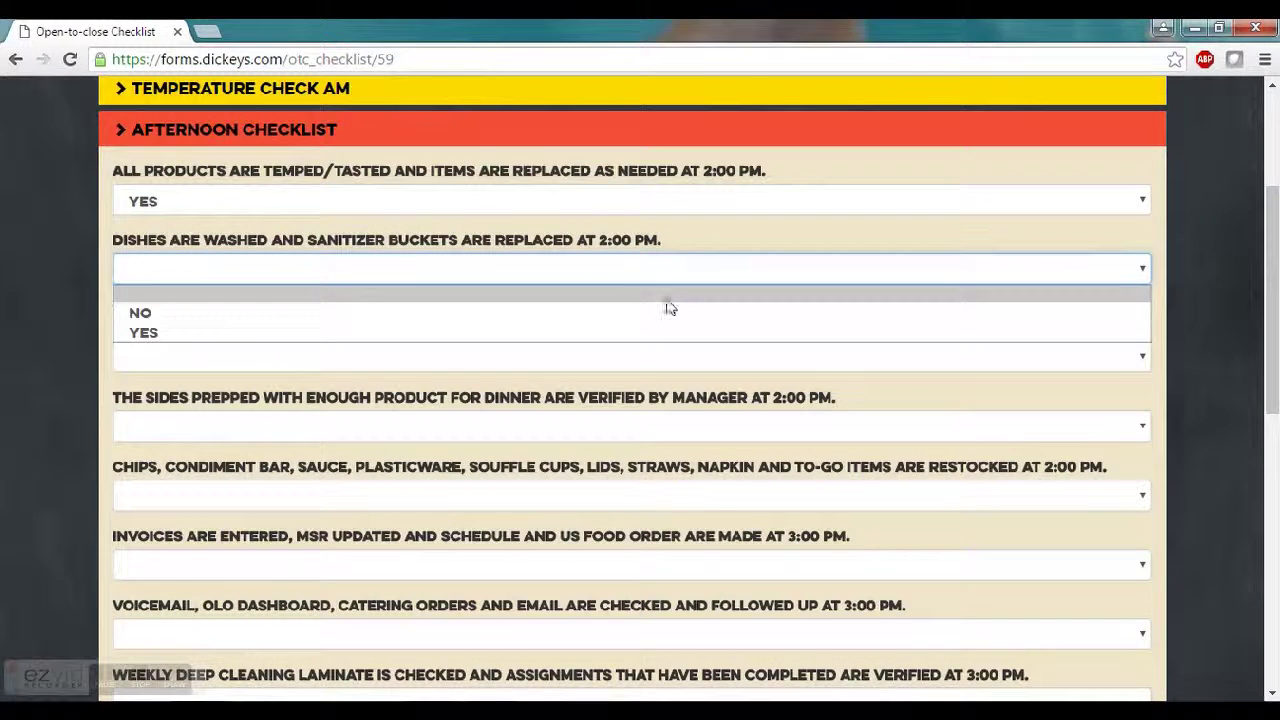
pyautogui.click(655, 333)
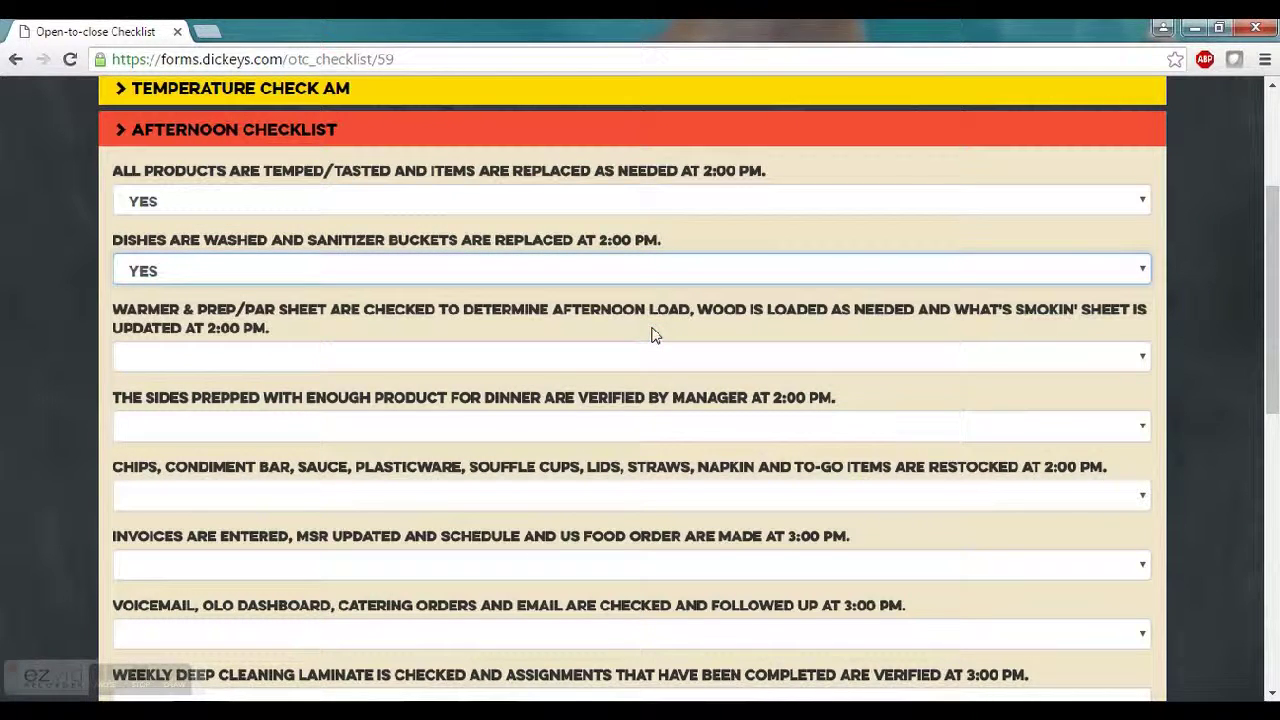
pyautogui.click(351, 144)
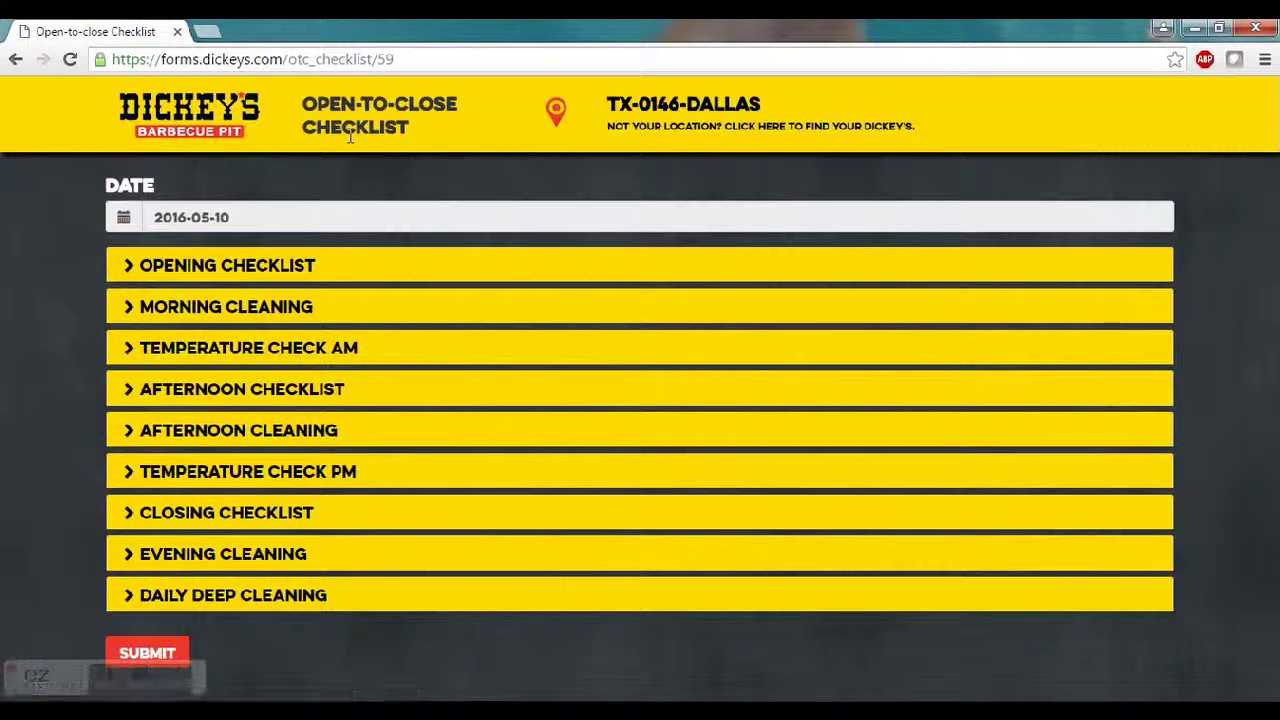
# Step: Expand Afternoon Cleaning and answer Yes to the office cleaned and organized item
pyautogui.click(287, 443)
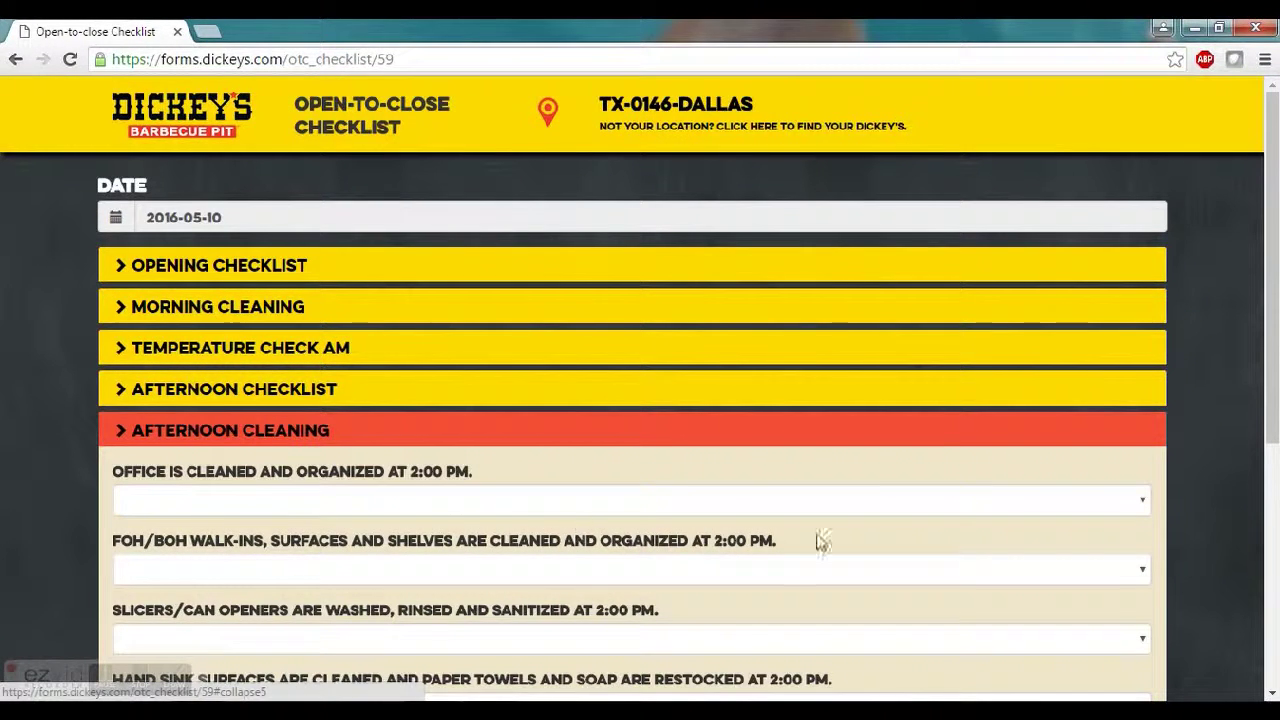
pyautogui.click(866, 508)
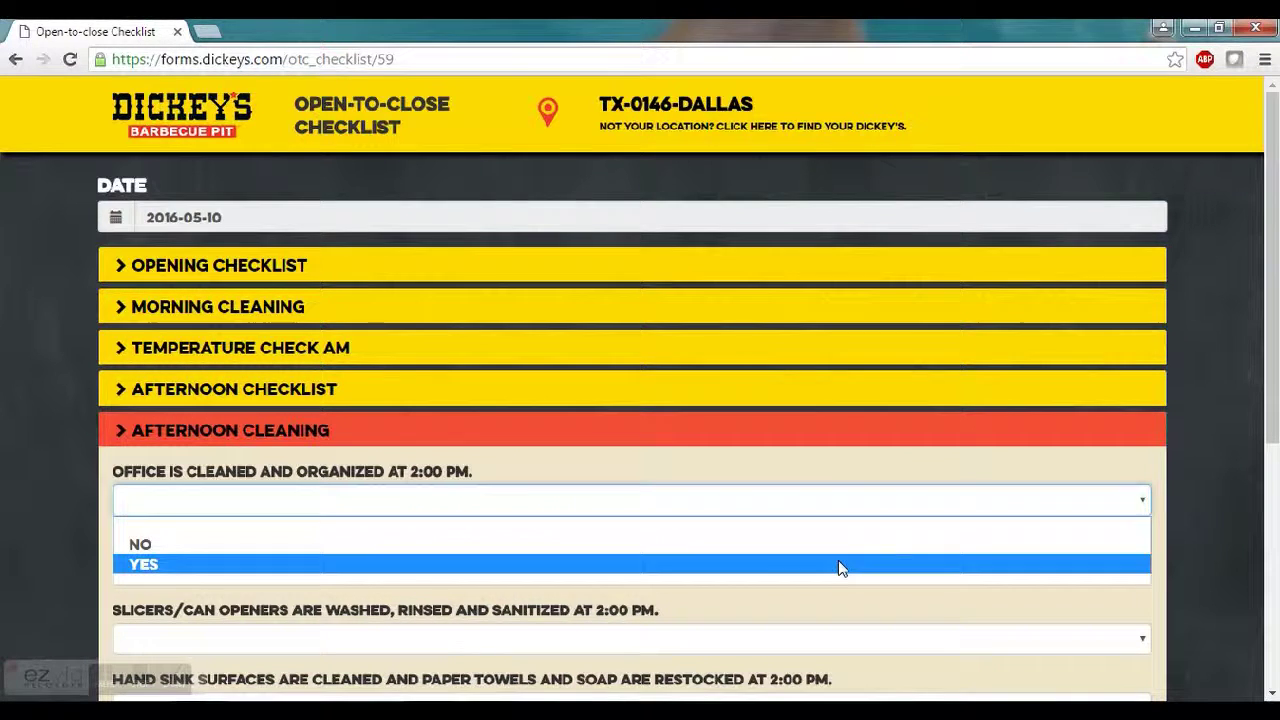
pyautogui.click(840, 565)
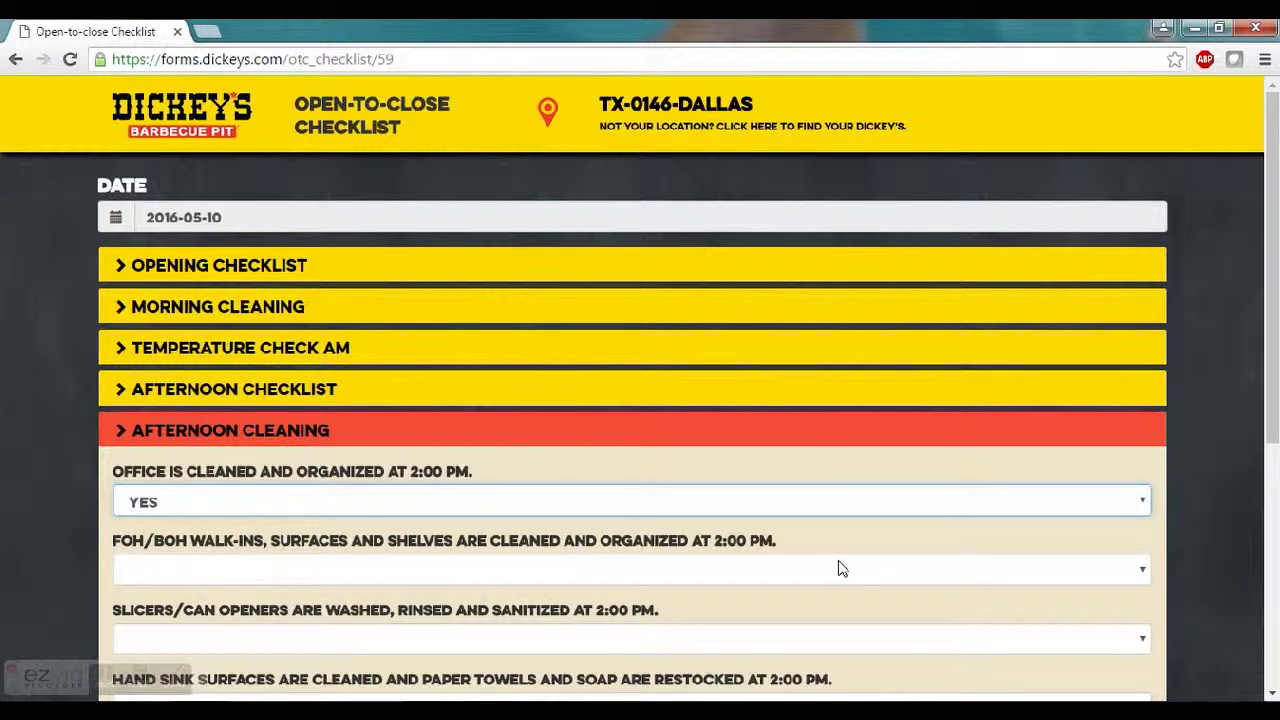
# Step: Answer Yes to the FOH/BOH walk-ins, surfaces and shelves item, and collapse the Afternoon Cleaning section
pyautogui.click(817, 568)
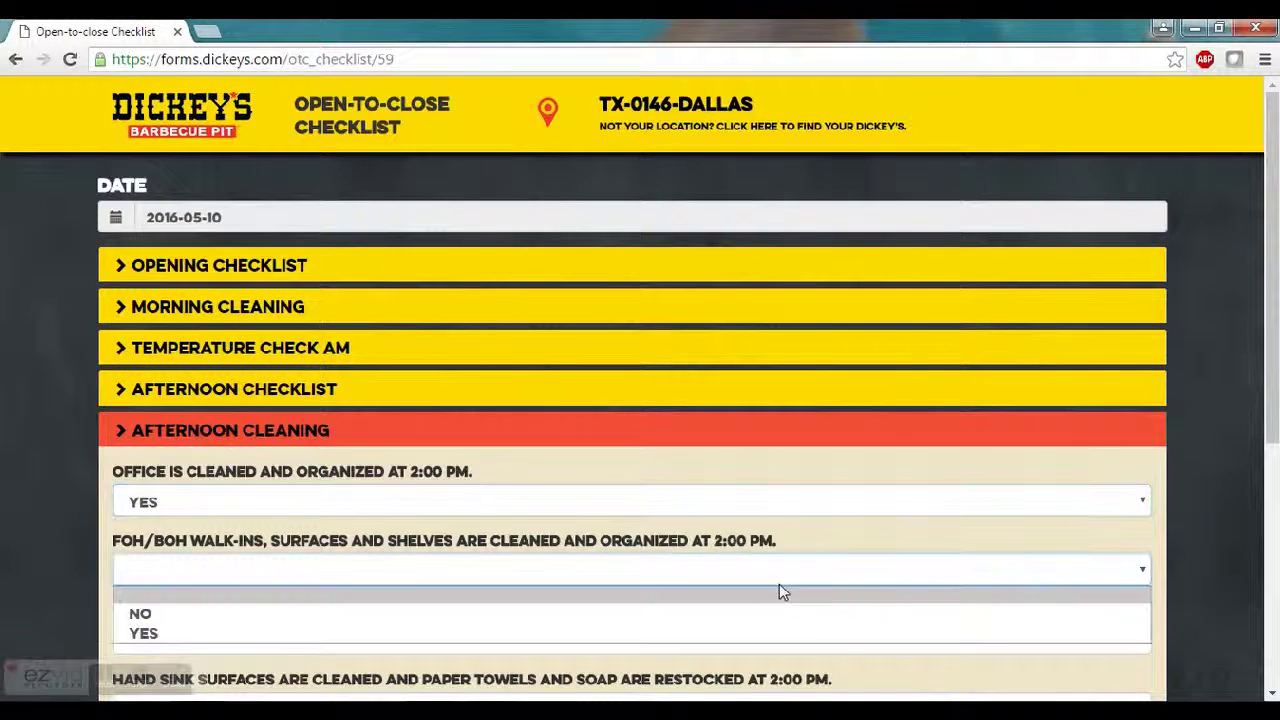
pyautogui.click(728, 634)
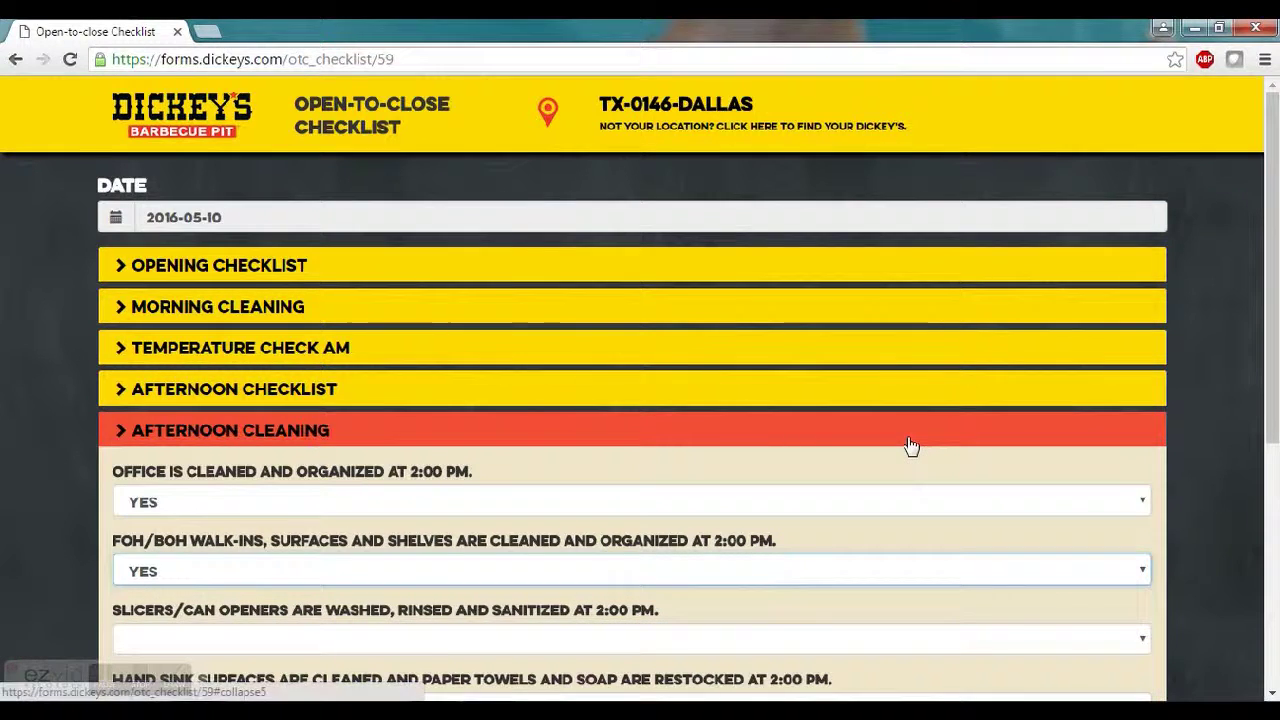
pyautogui.click(333, 438)
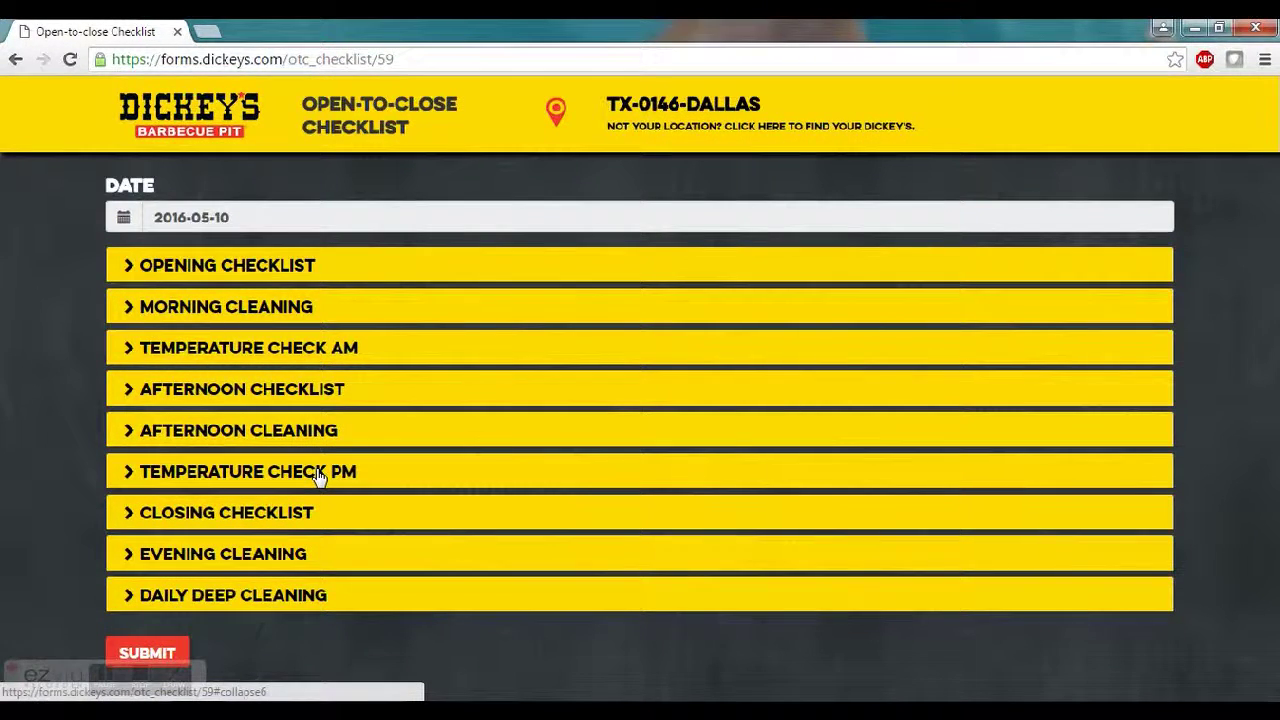
# Step: Expand Temperature Check PM and set the warmer temperature to 155
pyautogui.click(316, 476)
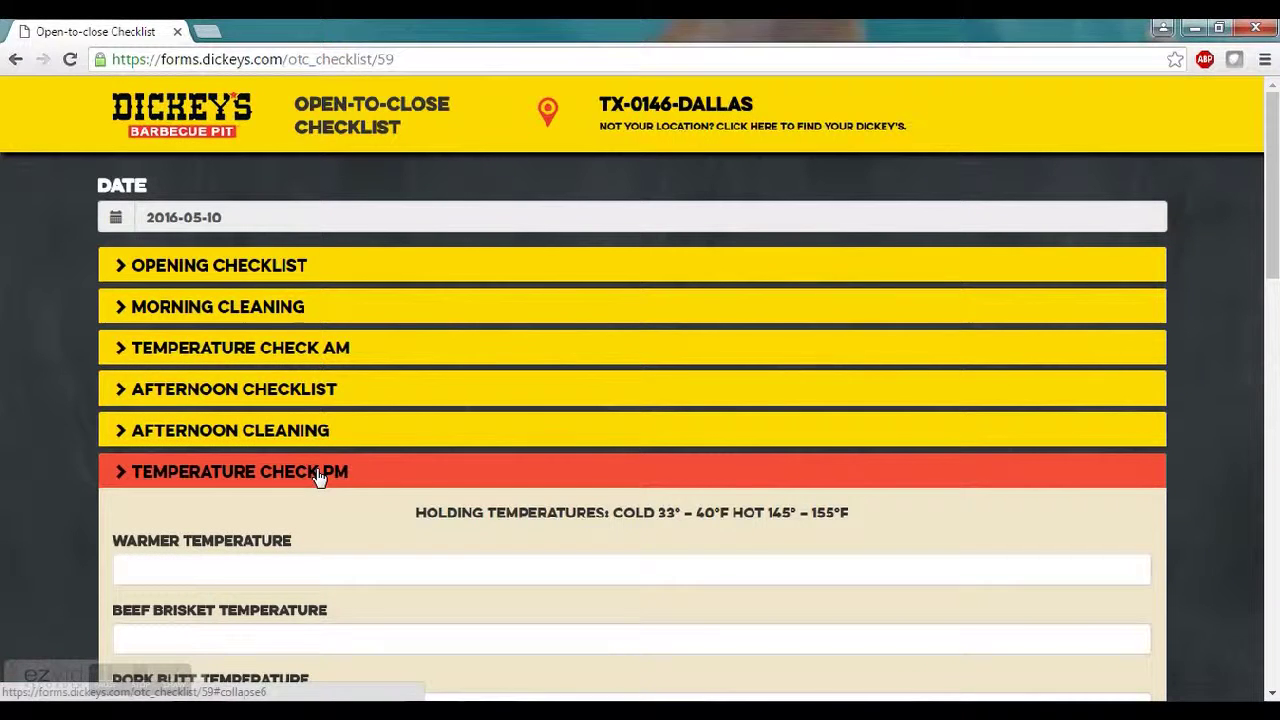
pyautogui.tripleClick(872, 494)
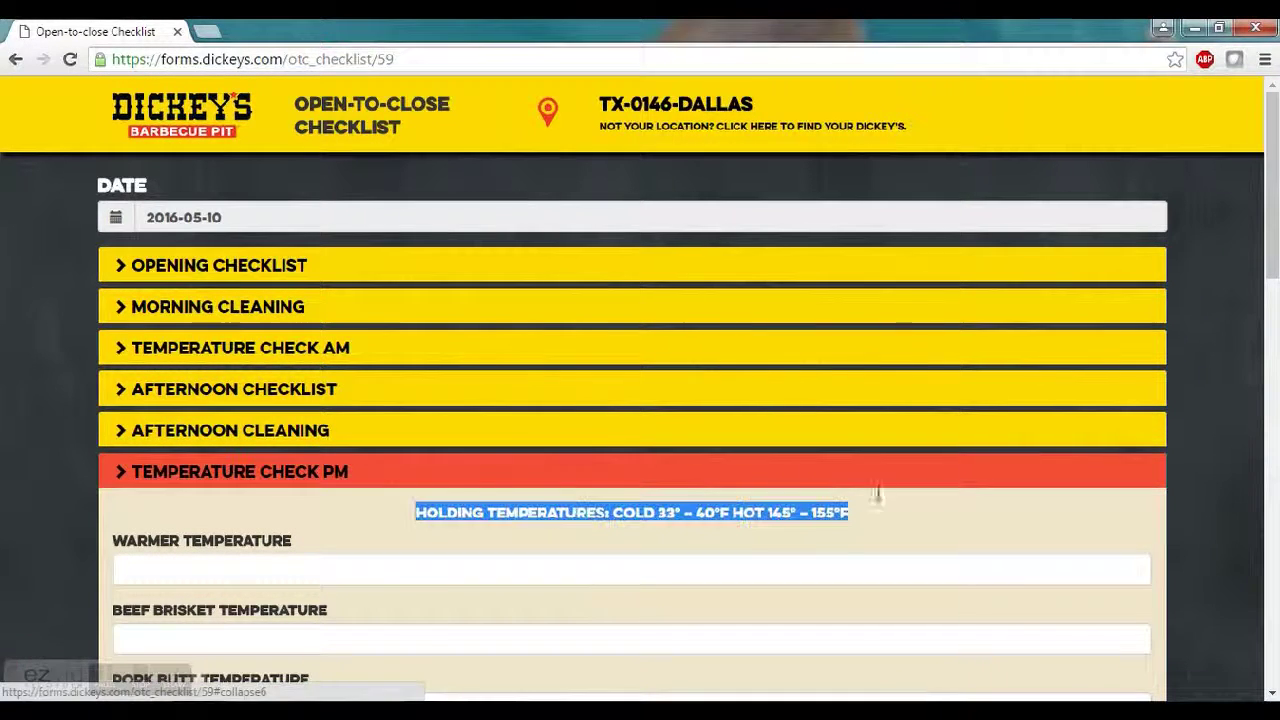
pyautogui.click(873, 534)
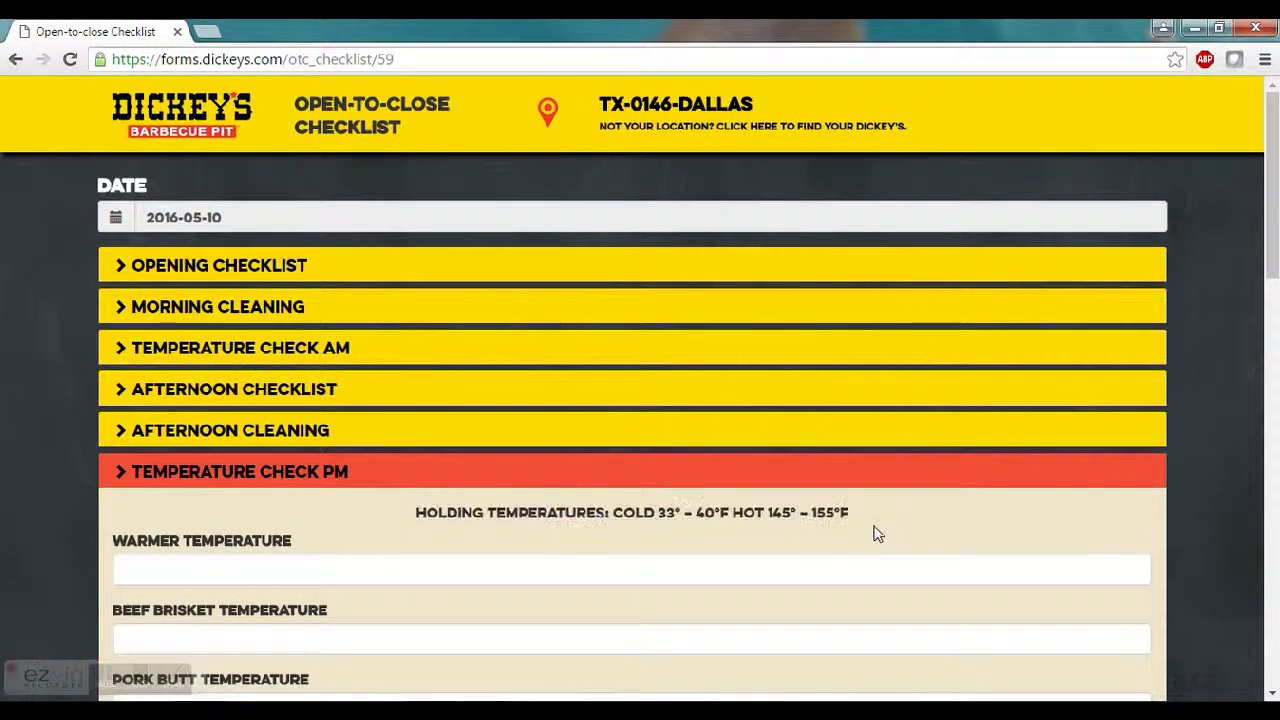
pyautogui.click(239, 571)
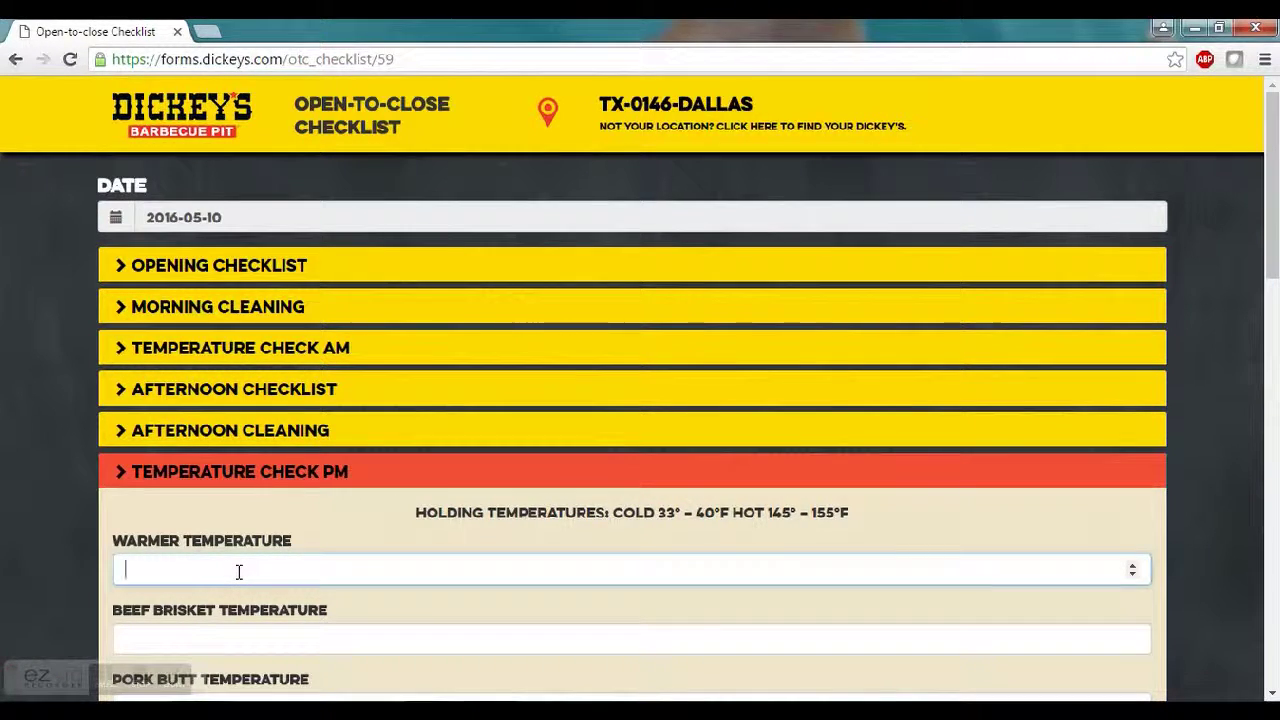
pyautogui.write('155')
# Step: Set the PM beef brisket temperature to 145 and the pork butt temperature to 148, and collapse the section
pyautogui.click(264, 637)
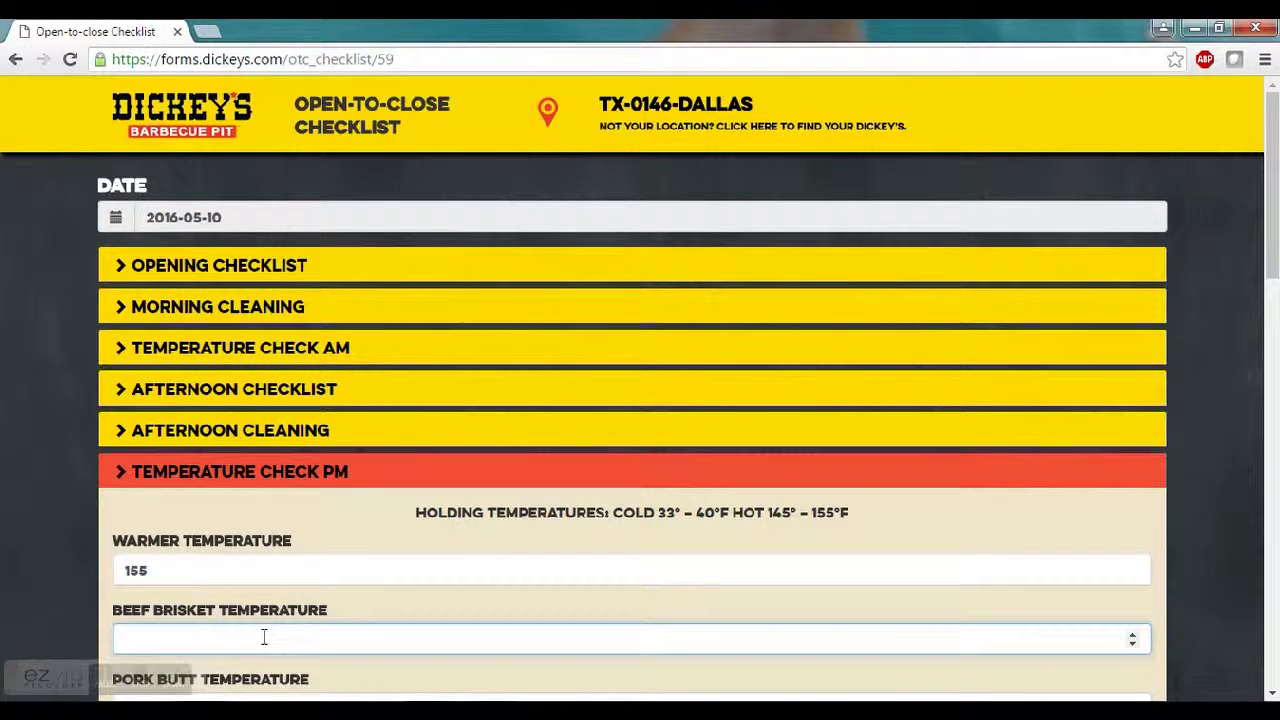
pyautogui.write('145')
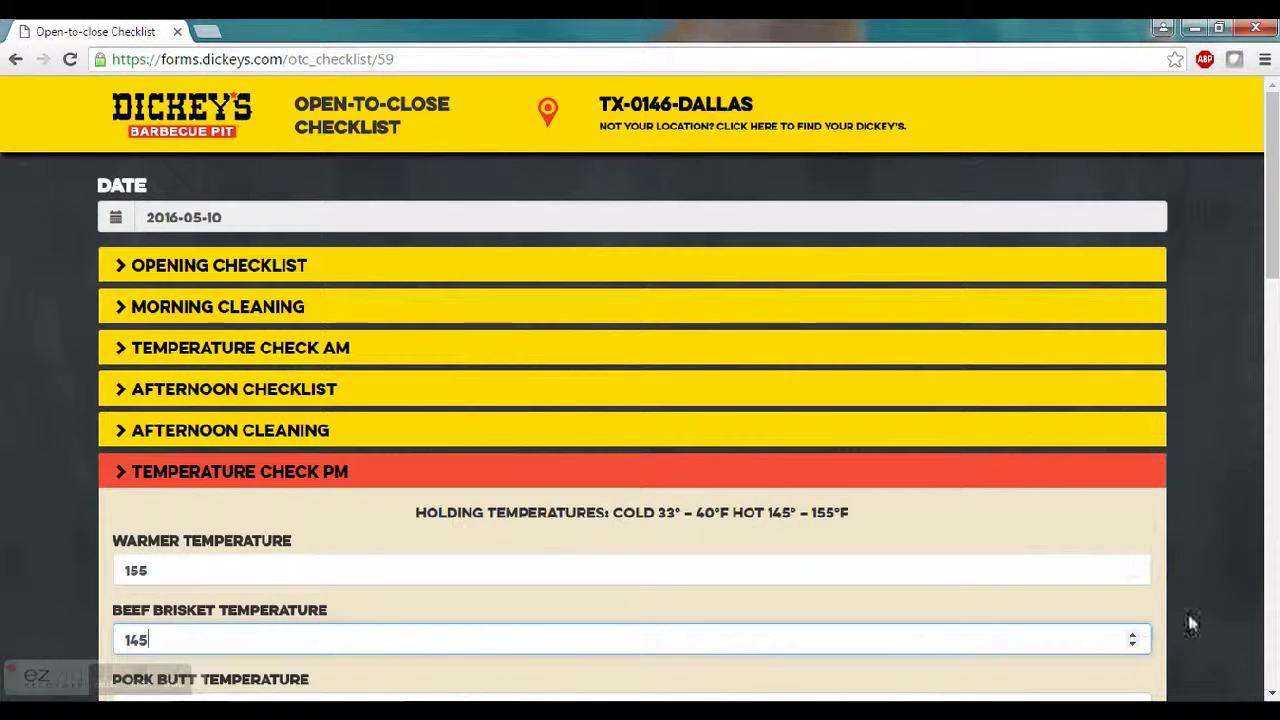
pyautogui.scroll(-3, 1270, 693)
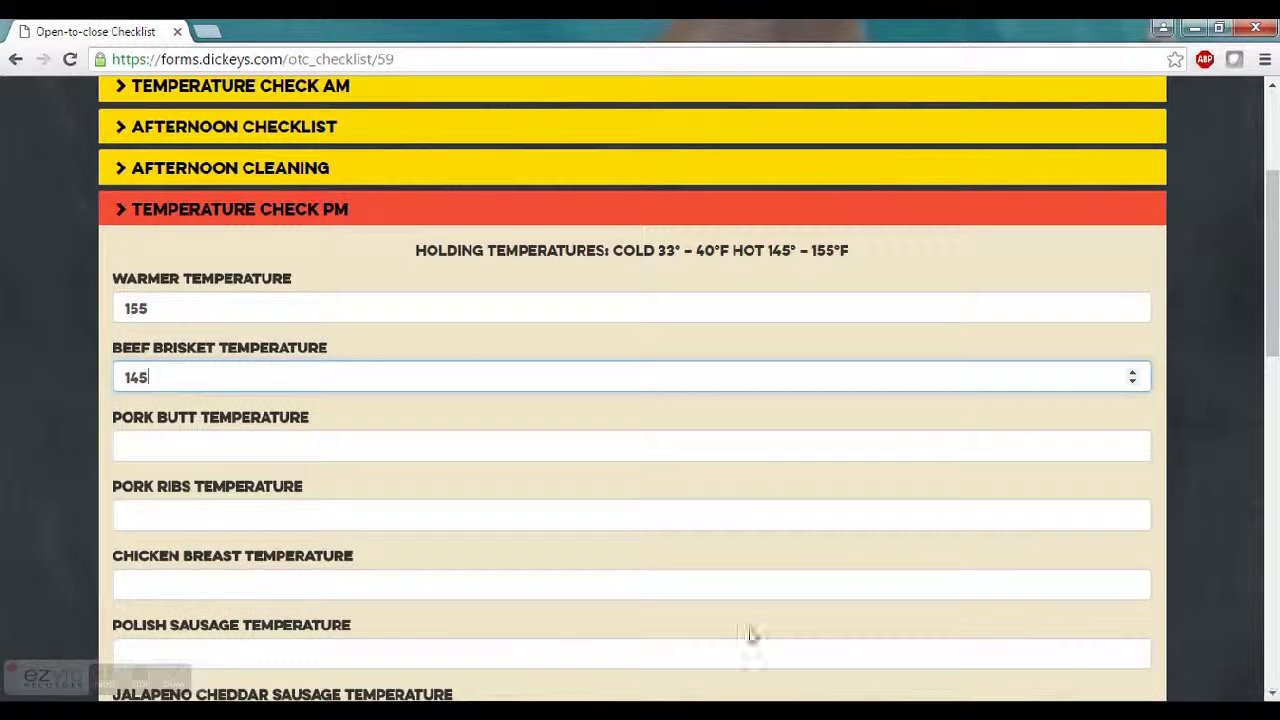
pyautogui.click(318, 449)
pyautogui.write('148')
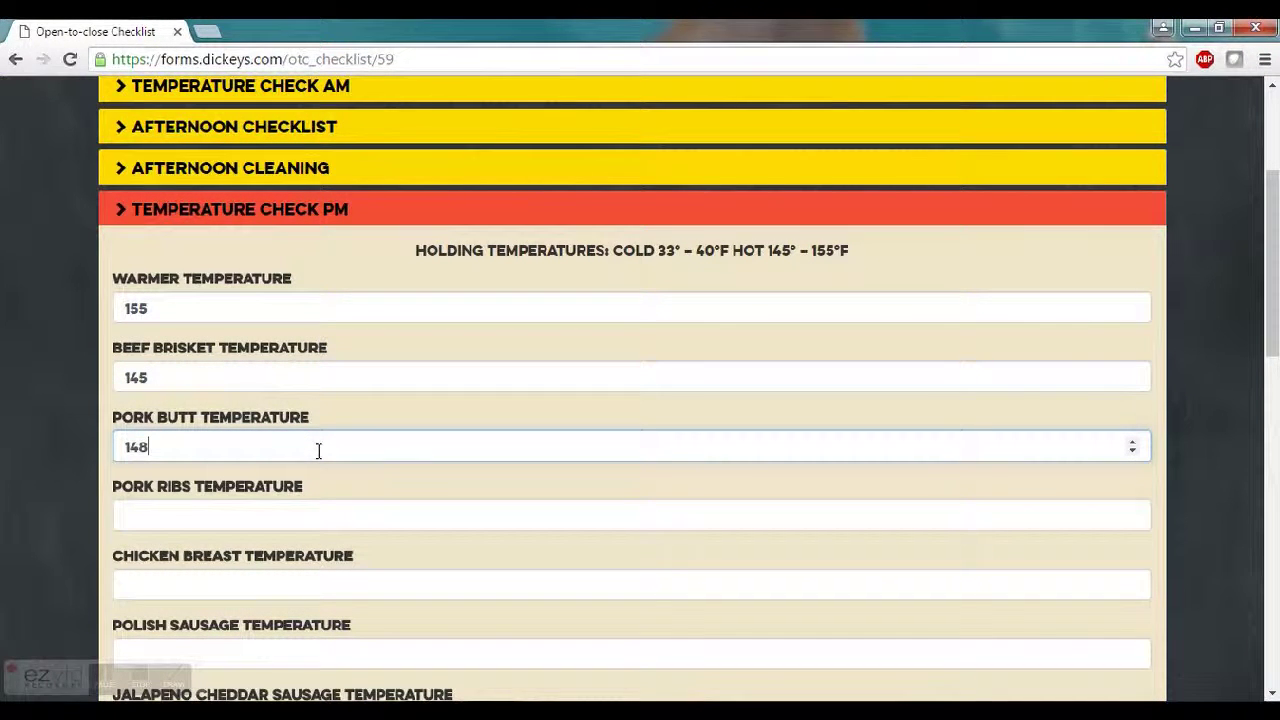
pyautogui.click(268, 220)
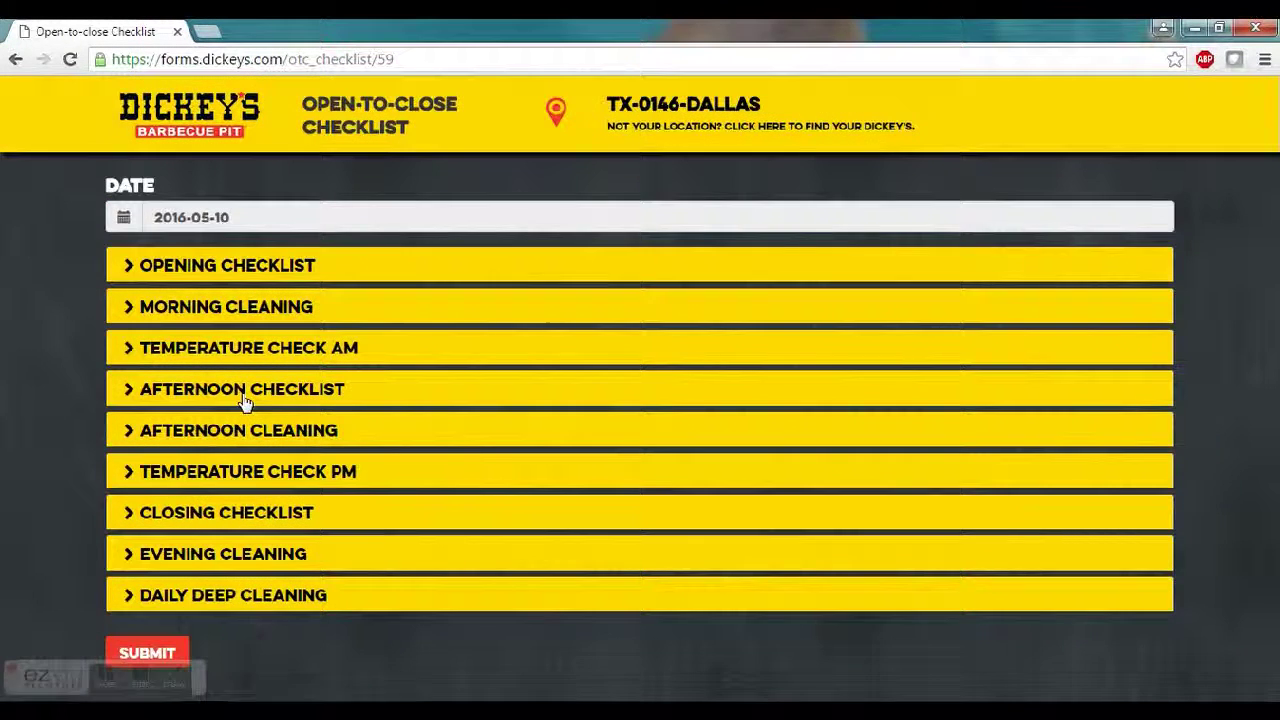
# Step: Expand the Closing Checklist and answer Yes to the ash cleaned from firebox item
pyautogui.click(222, 517)
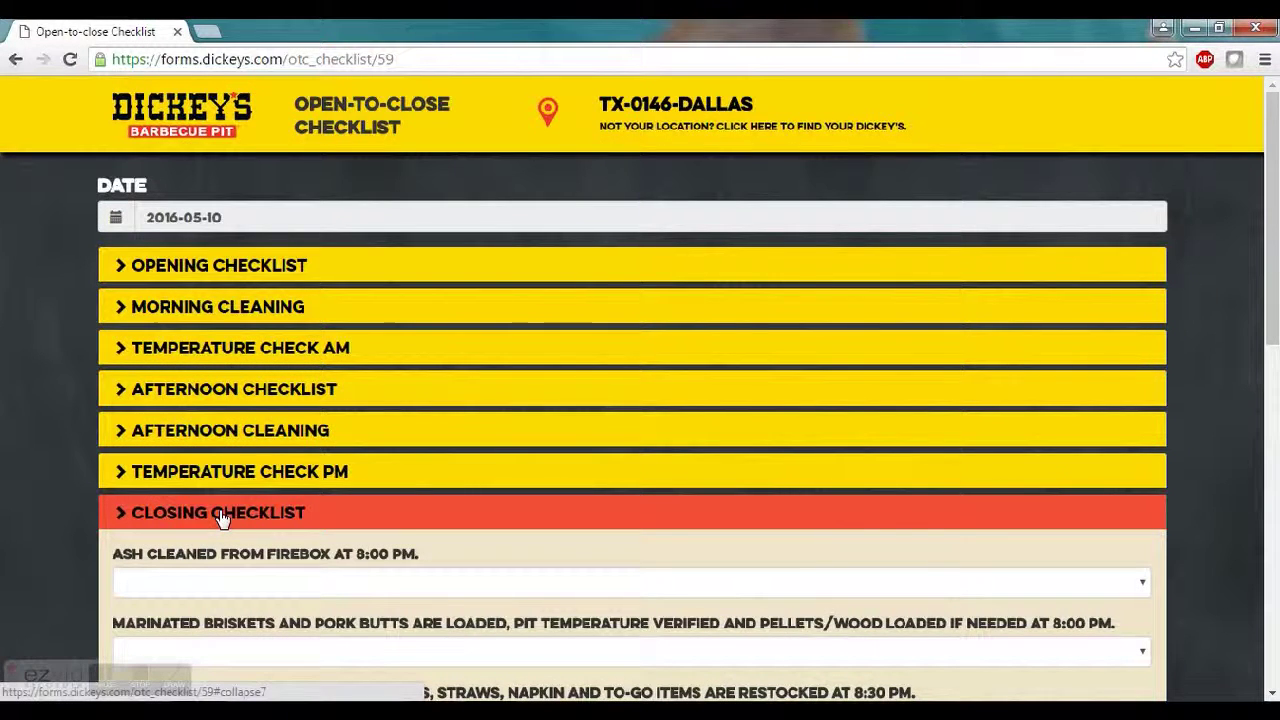
pyautogui.click(267, 582)
pyautogui.click(243, 646)
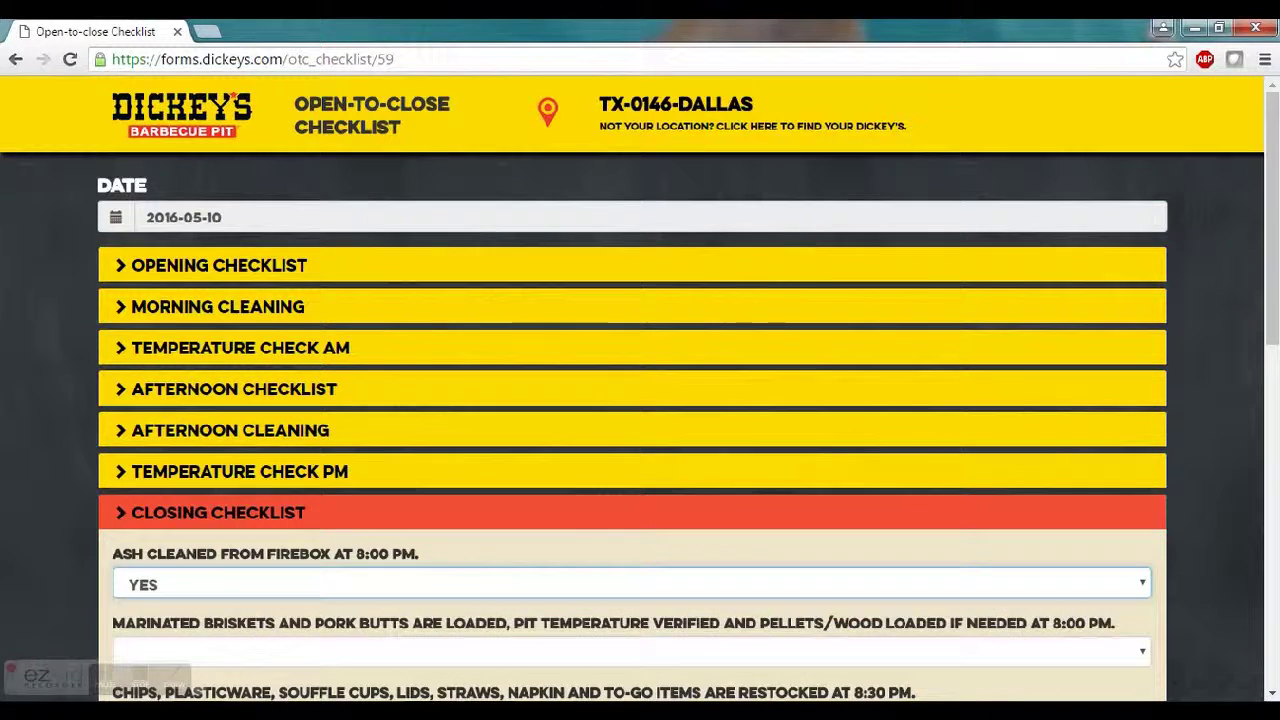
# Step: Answer Yes to the closing items on marinated briskets and pork butts loaded and on chips, plasticware and to-go items restocked, and collapse the section
pyautogui.click(1273, 695)
pyautogui.click(1273, 695)
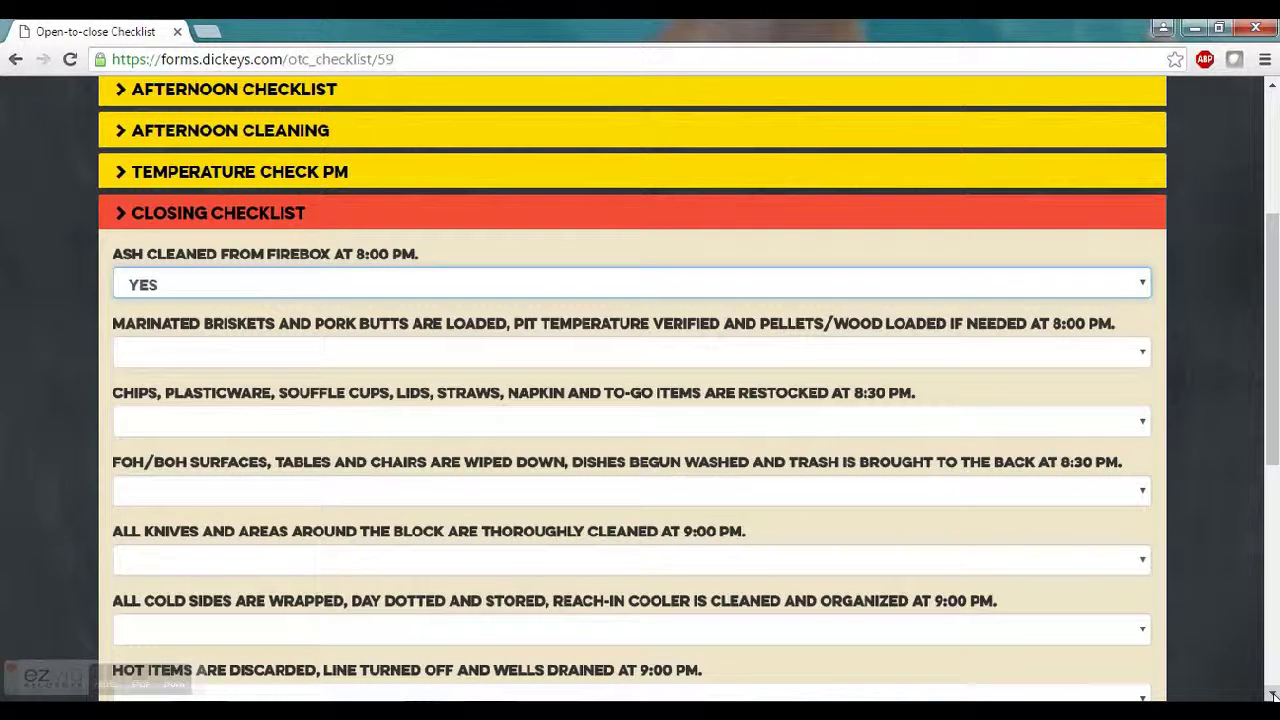
pyautogui.click(1080, 360)
pyautogui.click(1040, 415)
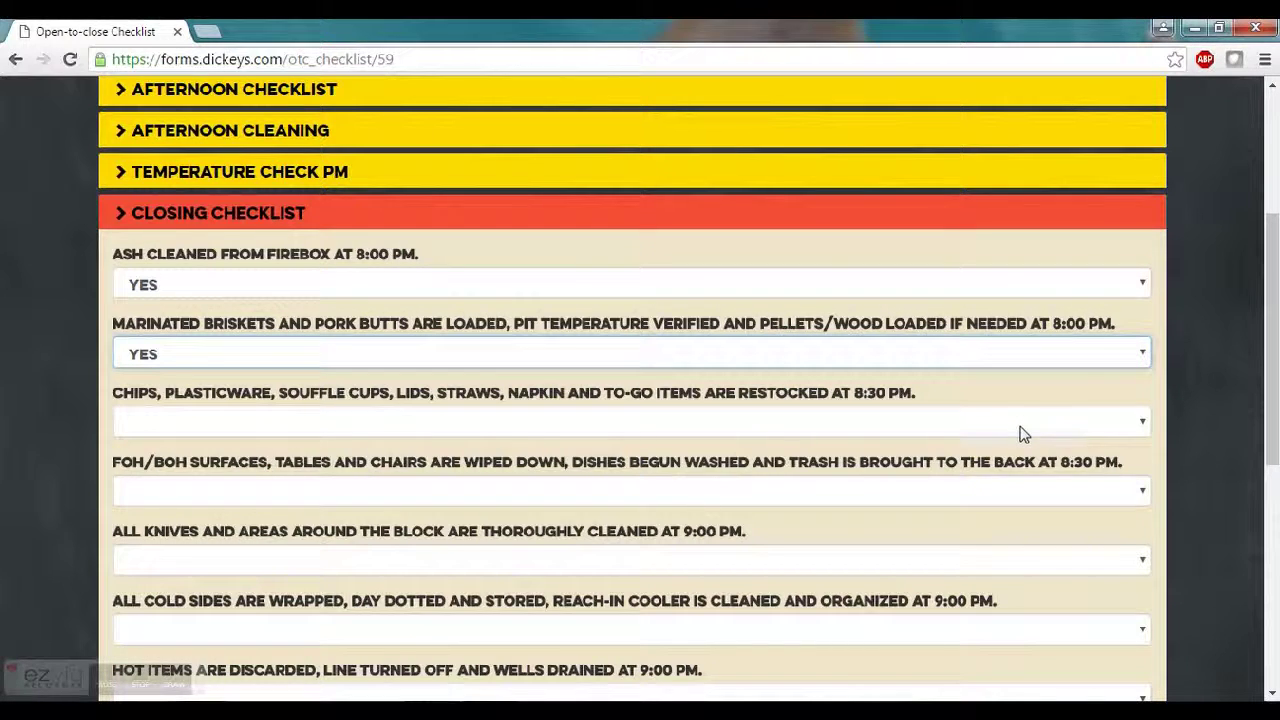
pyautogui.click(1020, 428)
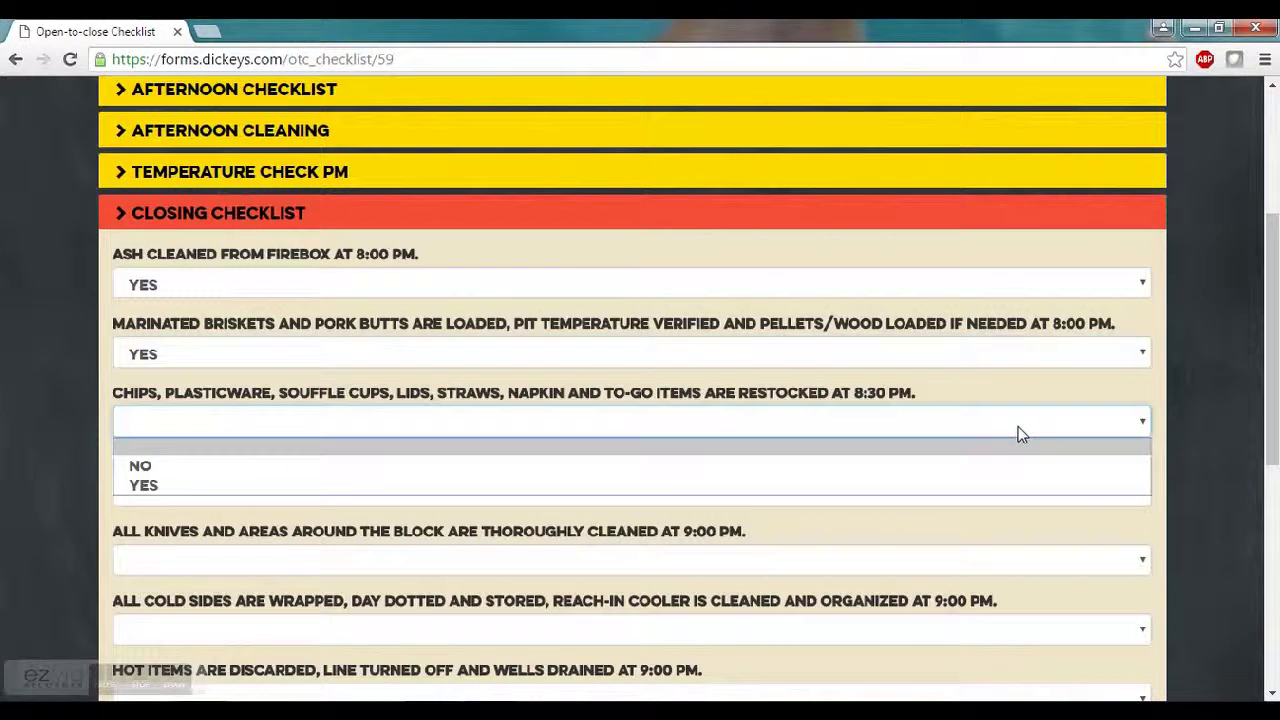
pyautogui.click(985, 486)
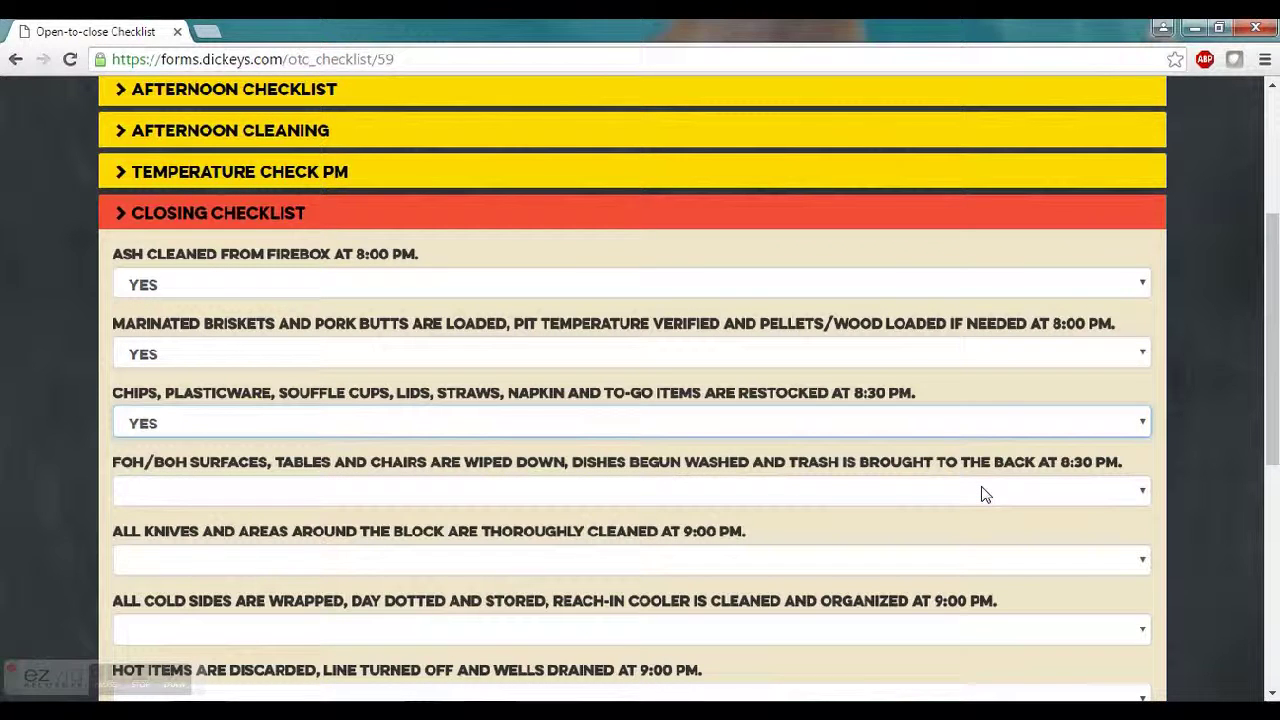
pyautogui.click(491, 213)
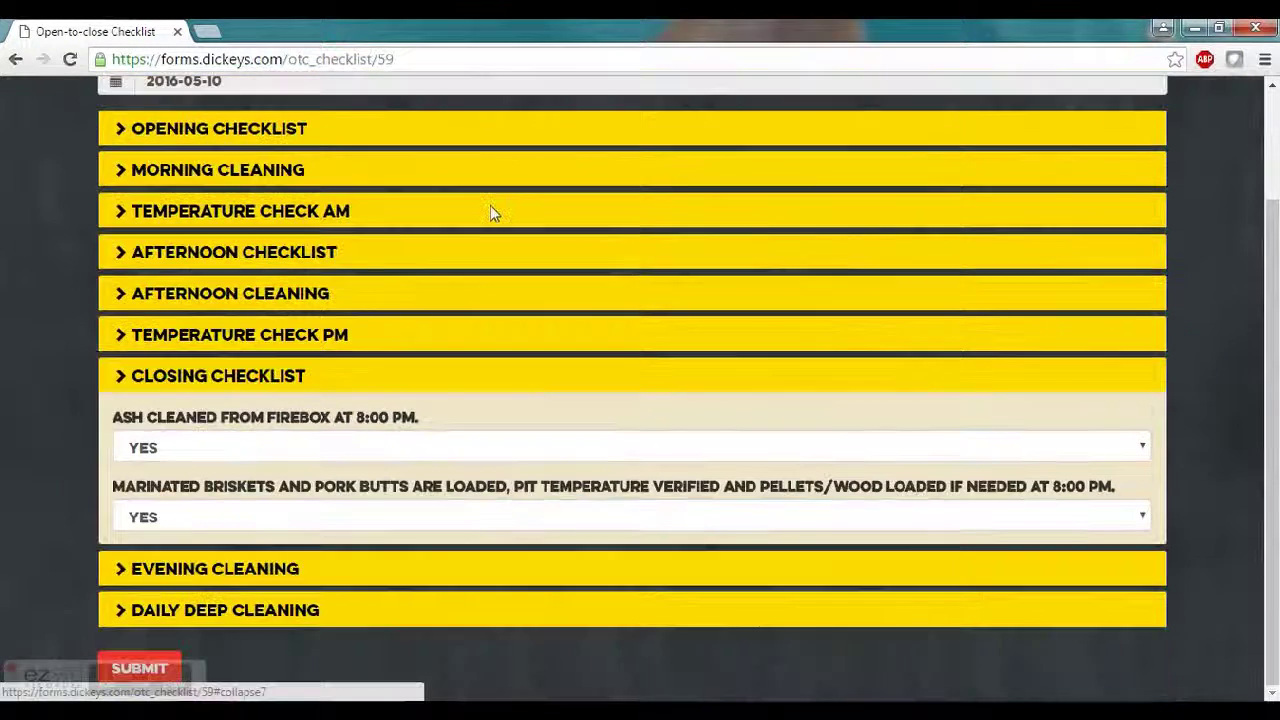
# Step: Expand Evening Cleaning and answer Yes to the wells drained and cleaned item
pyautogui.click(270, 553)
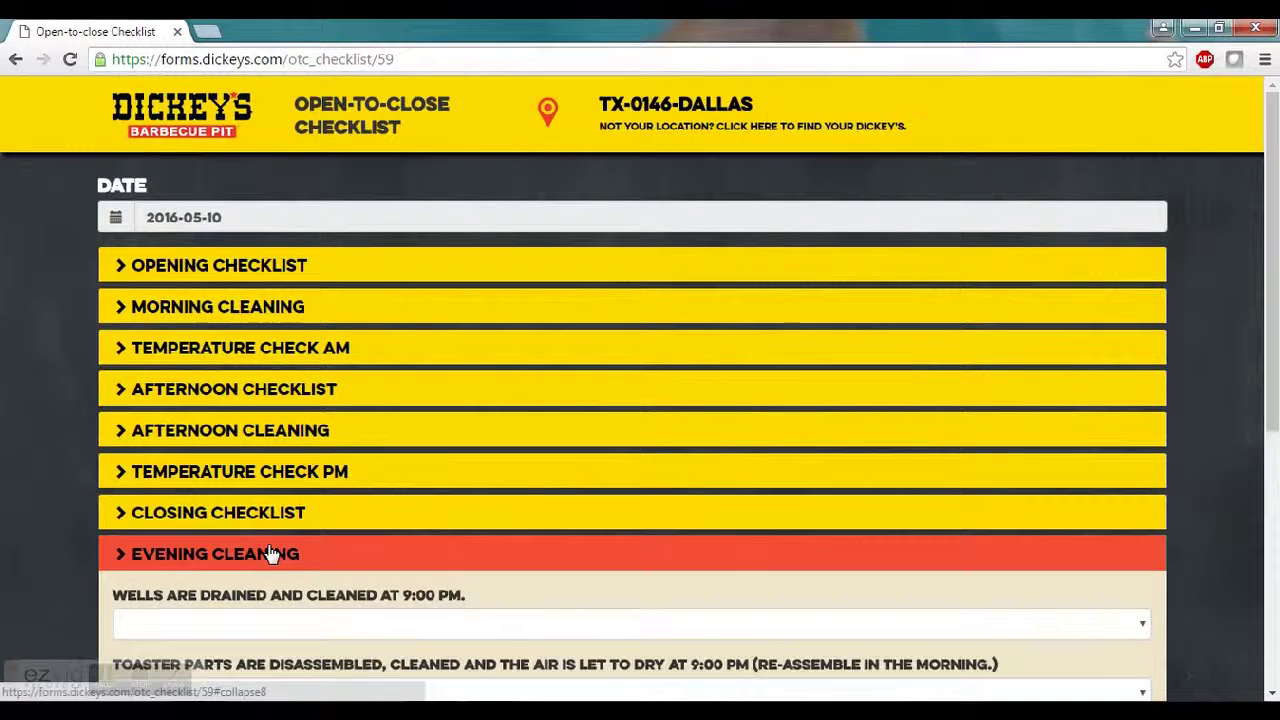
pyautogui.click(1271, 694)
pyautogui.click(1271, 694)
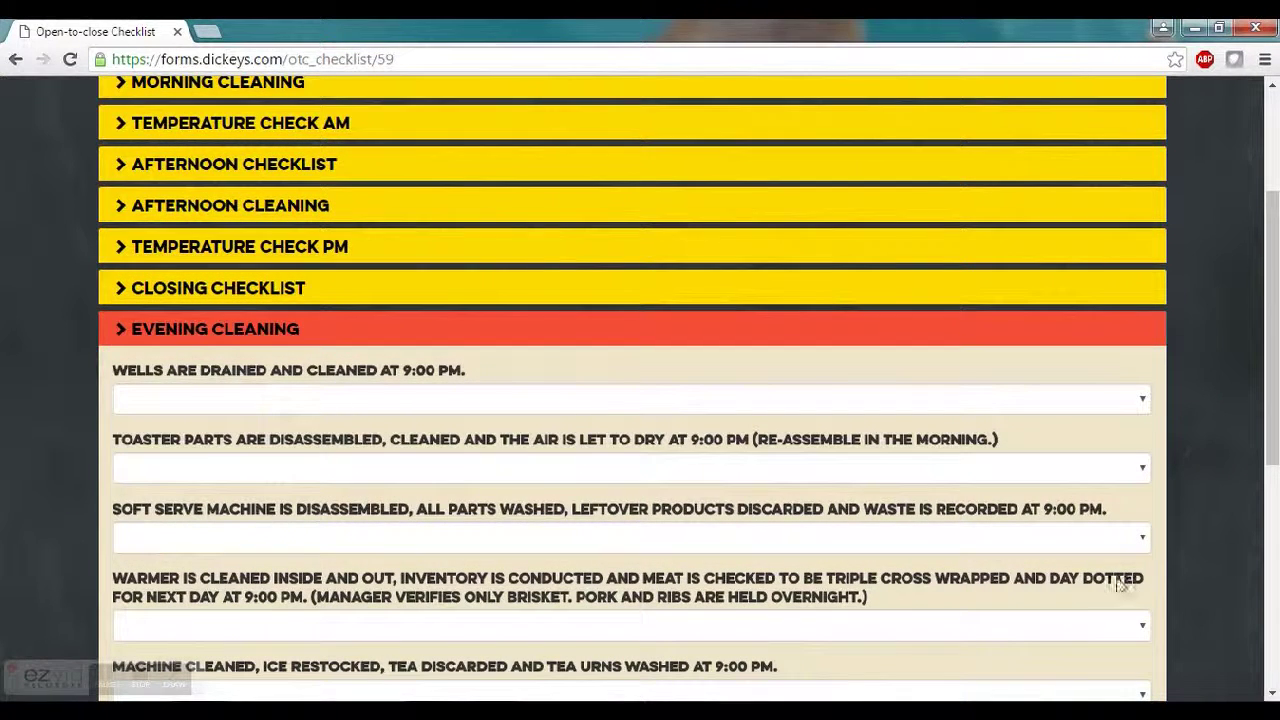
pyautogui.click(1141, 399)
pyautogui.click(1117, 463)
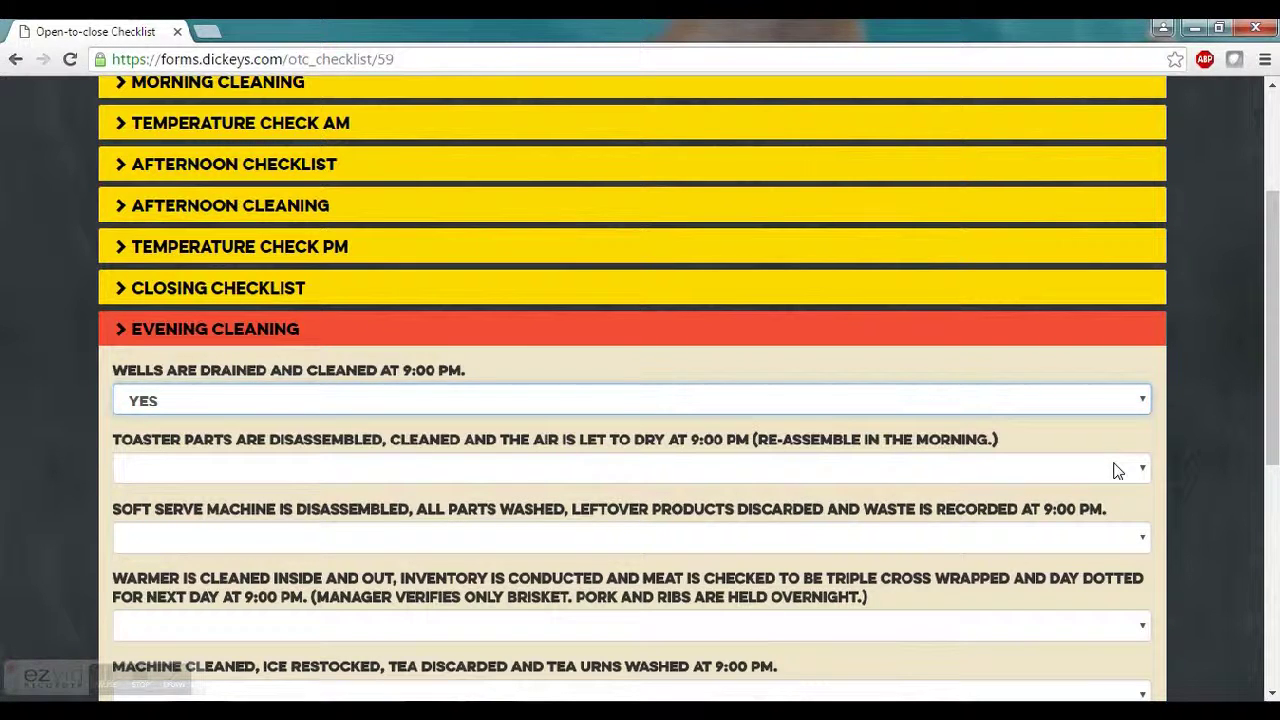
# Step: Answer Yes to the toaster parts disassembled and cleaned item, and collapse the Evening Cleaning section
pyautogui.click(1047, 481)
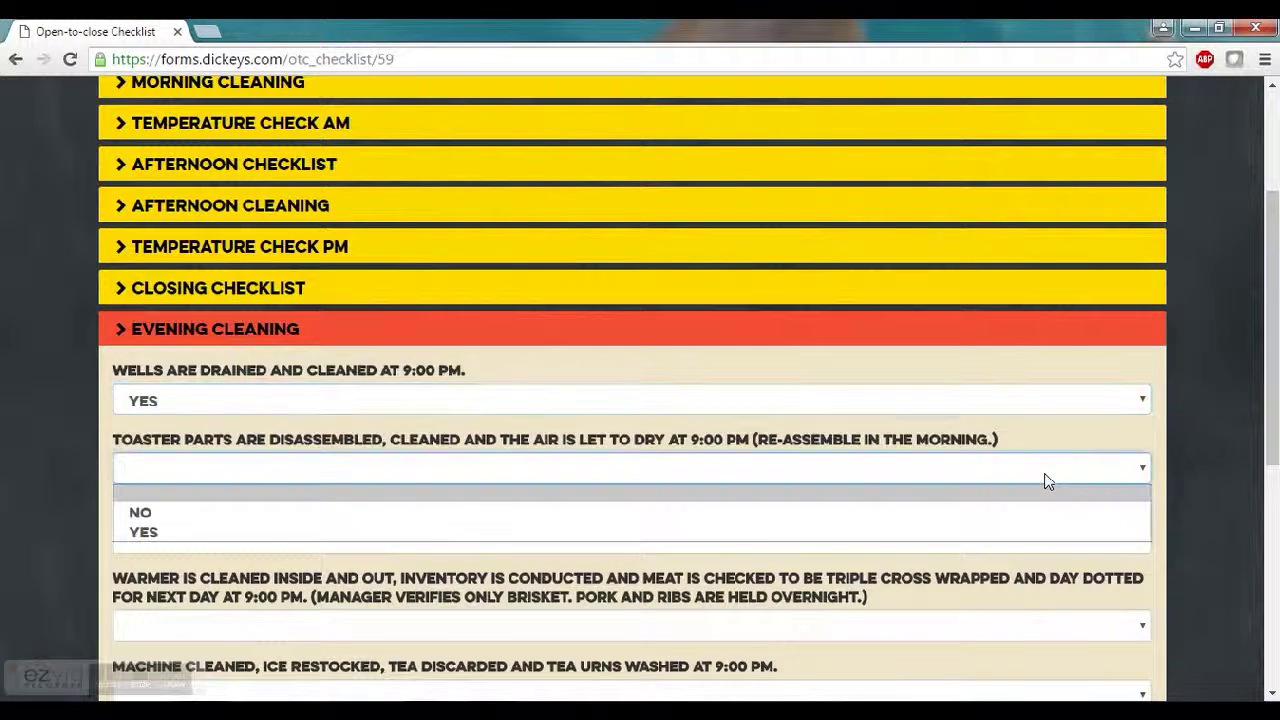
pyautogui.click(1007, 531)
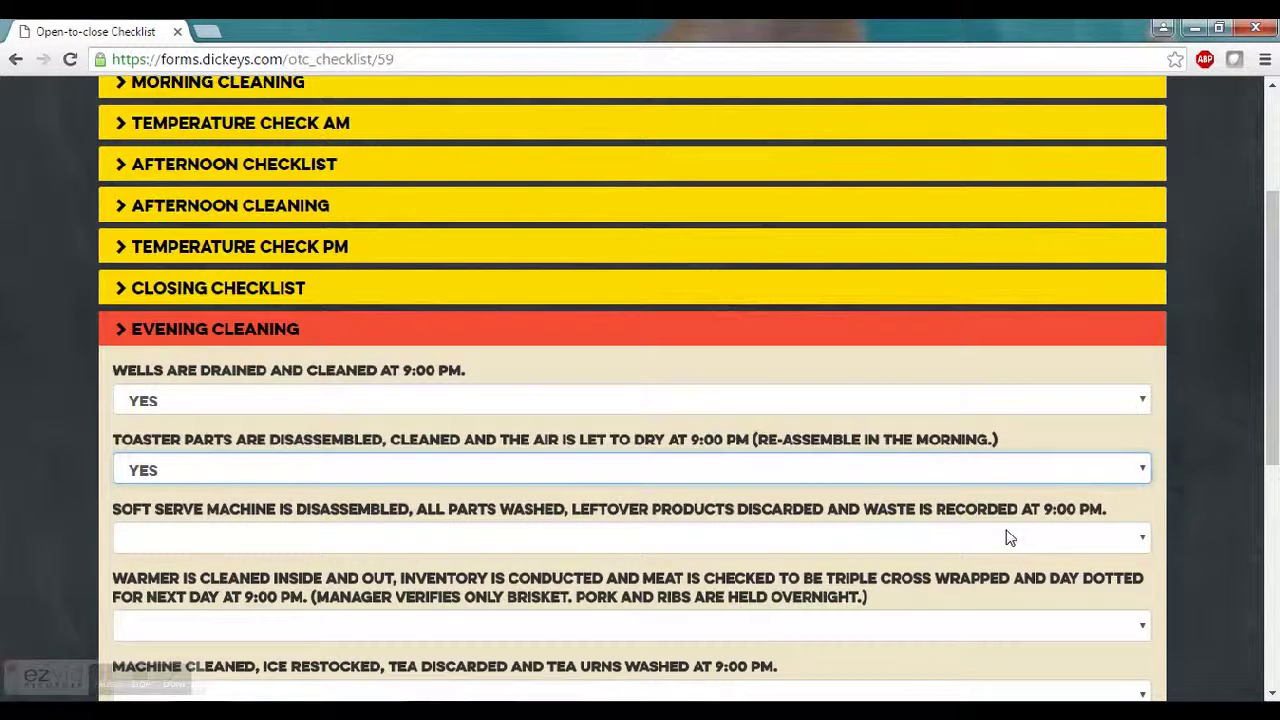
pyautogui.click(909, 338)
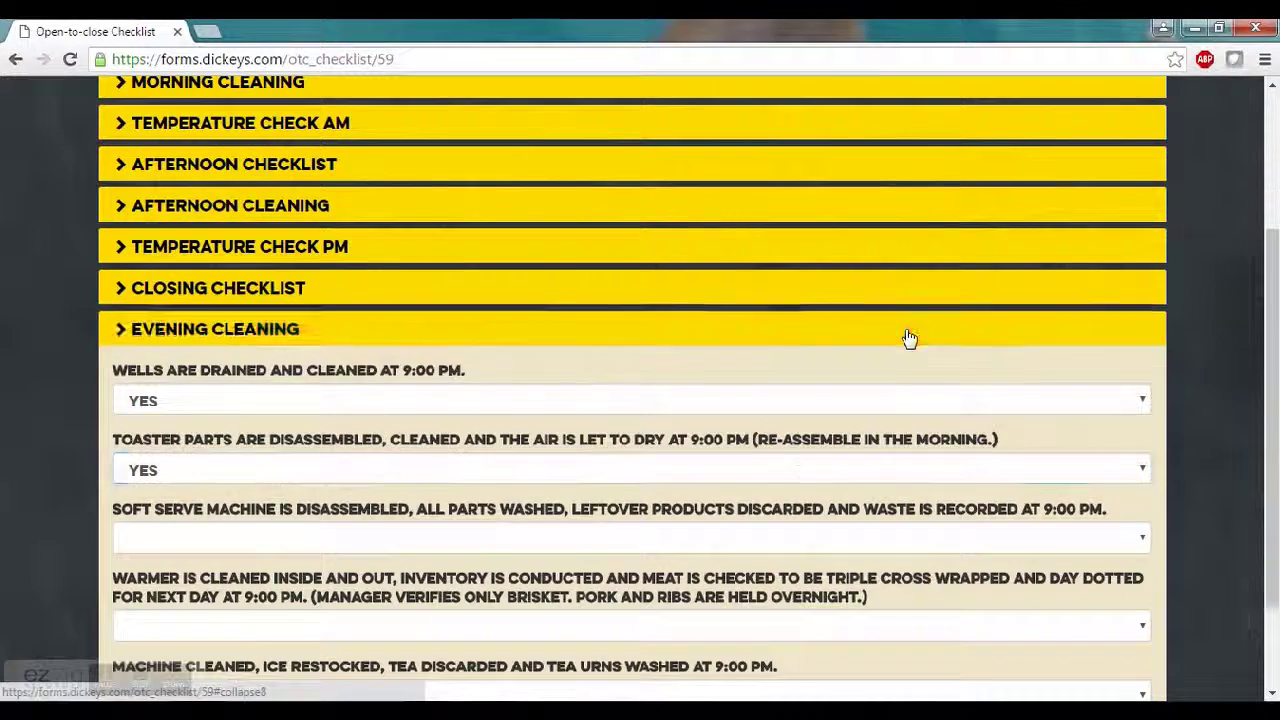
pyautogui.click(909, 338)
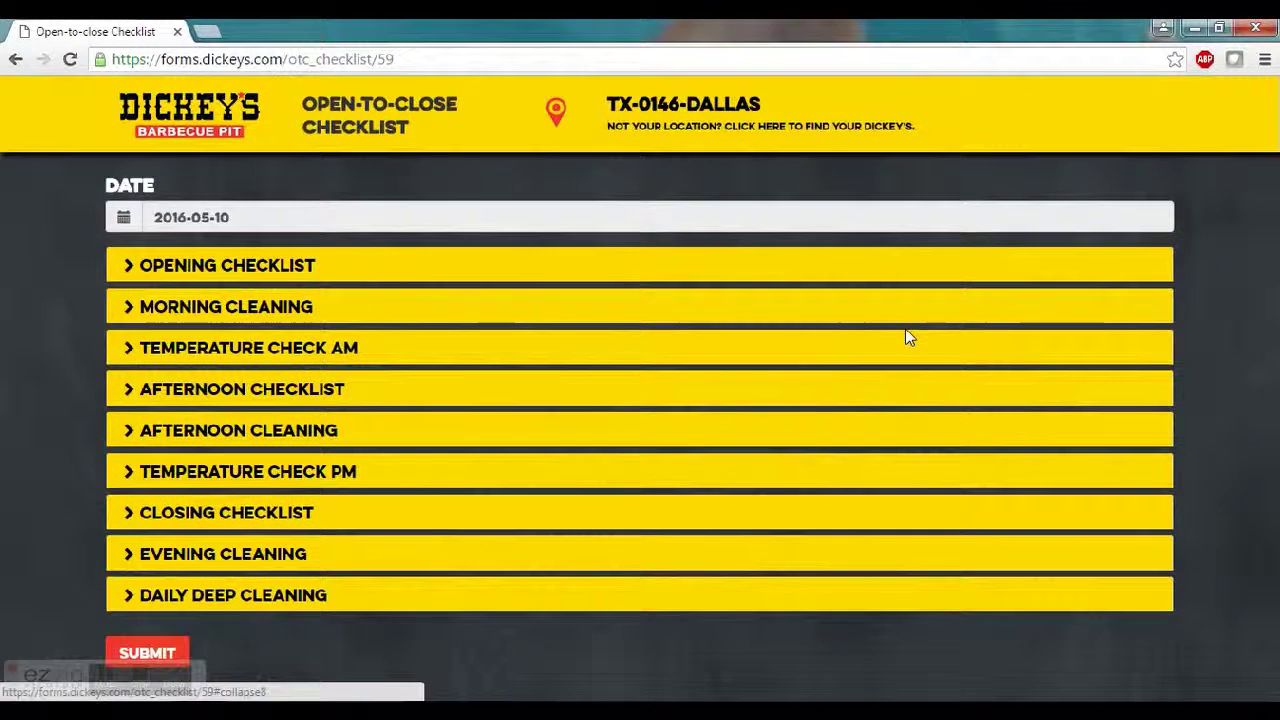
# Step: Expand Daily Deep Cleaning and add the Vent-A-Hoods task: remove and soak, wipe hoods, clean filters
pyautogui.click(368, 600)
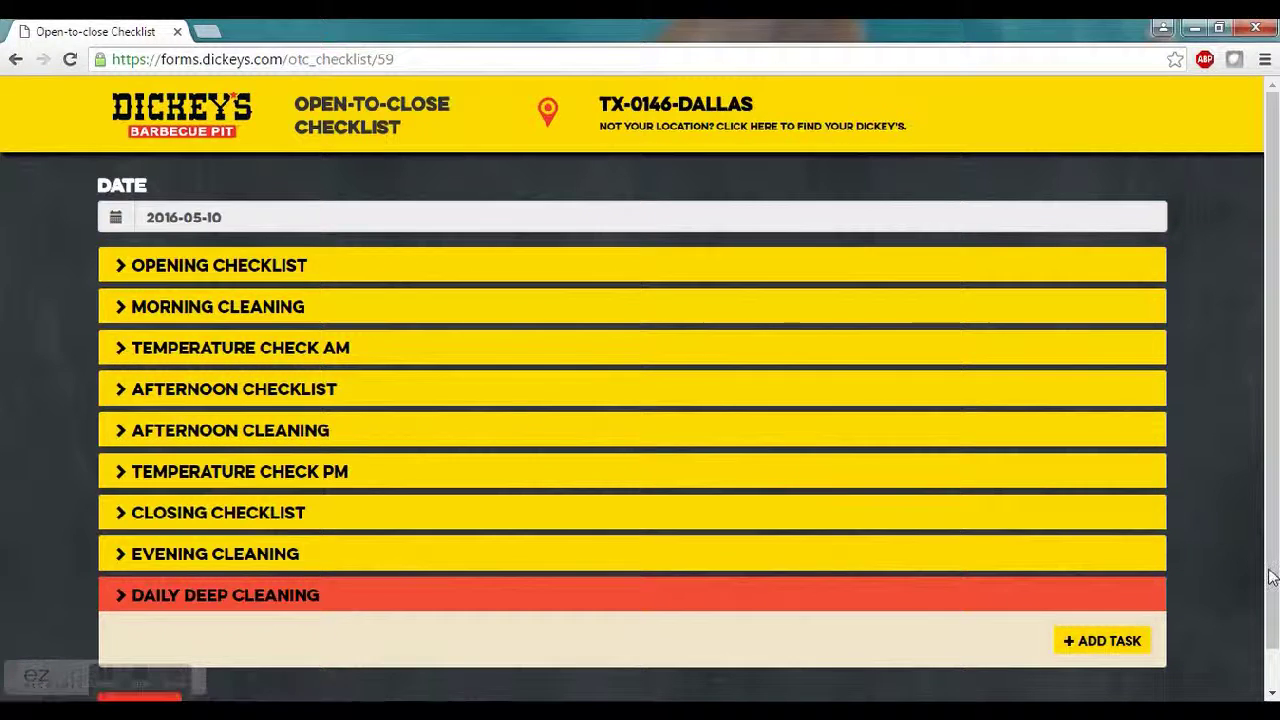
pyautogui.moveTo(1268, 571); pyautogui.dragTo(1273, 620)
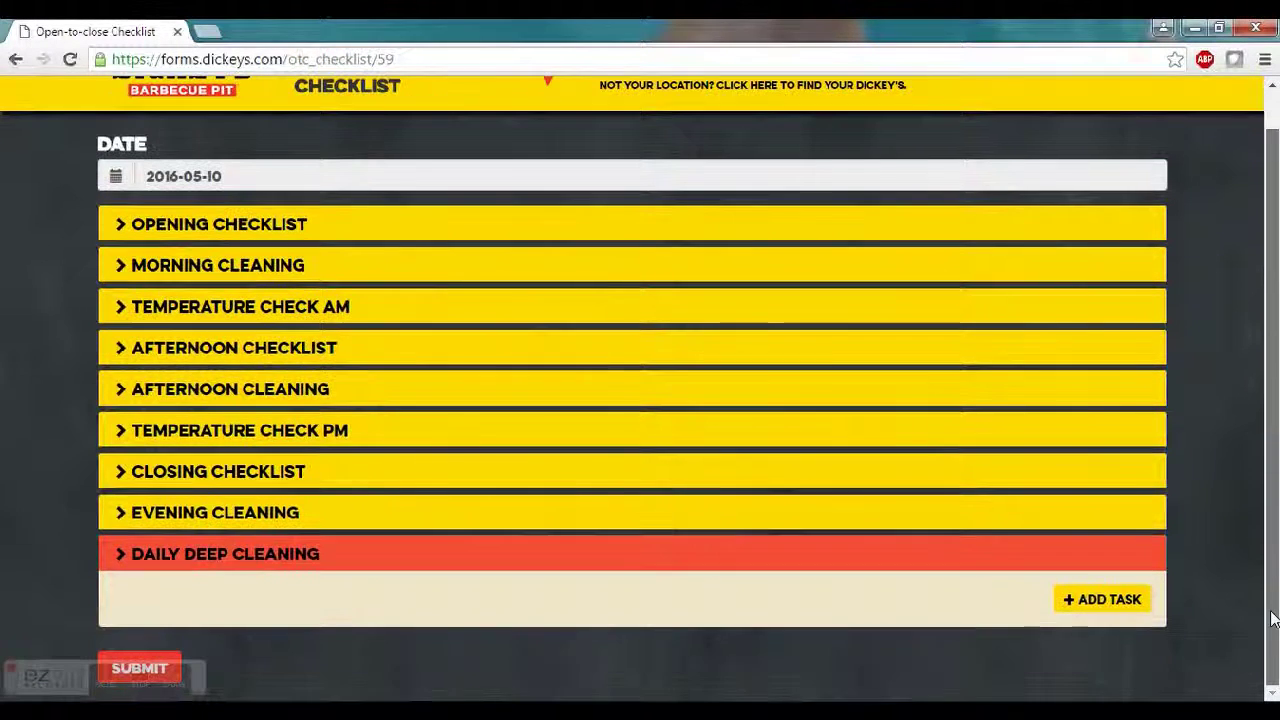
pyautogui.click(1077, 600)
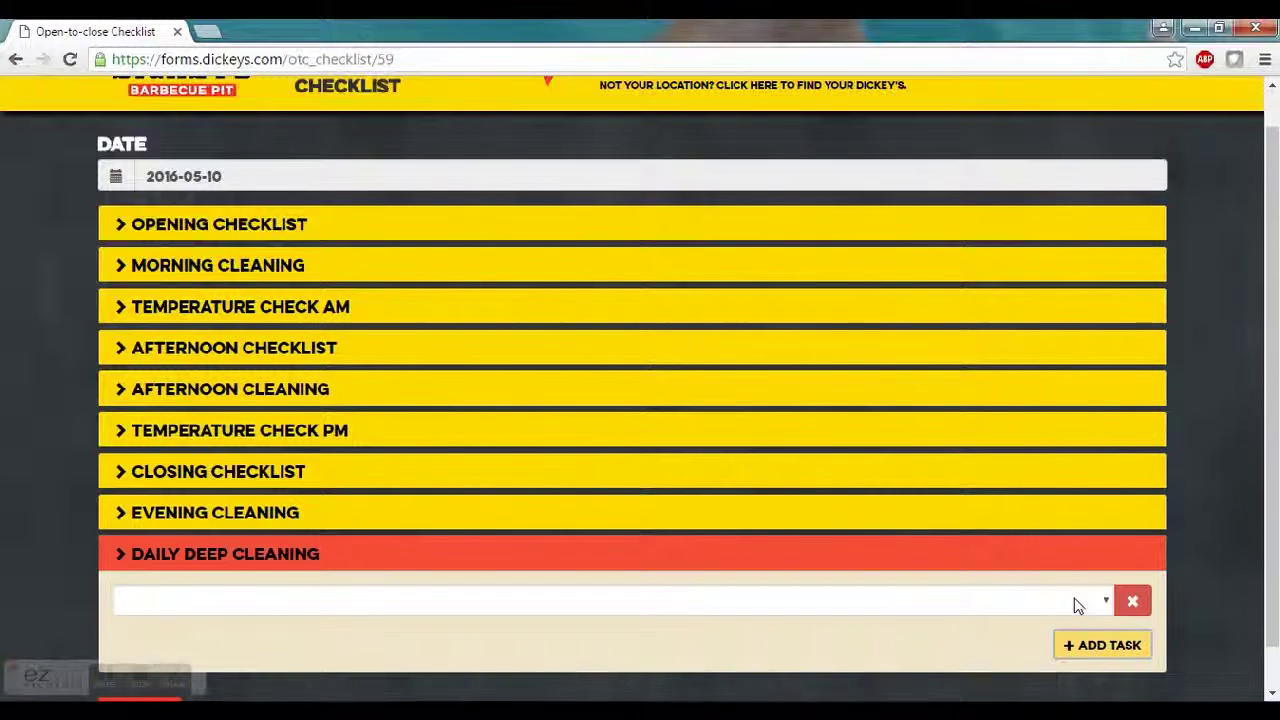
pyautogui.click(1105, 605)
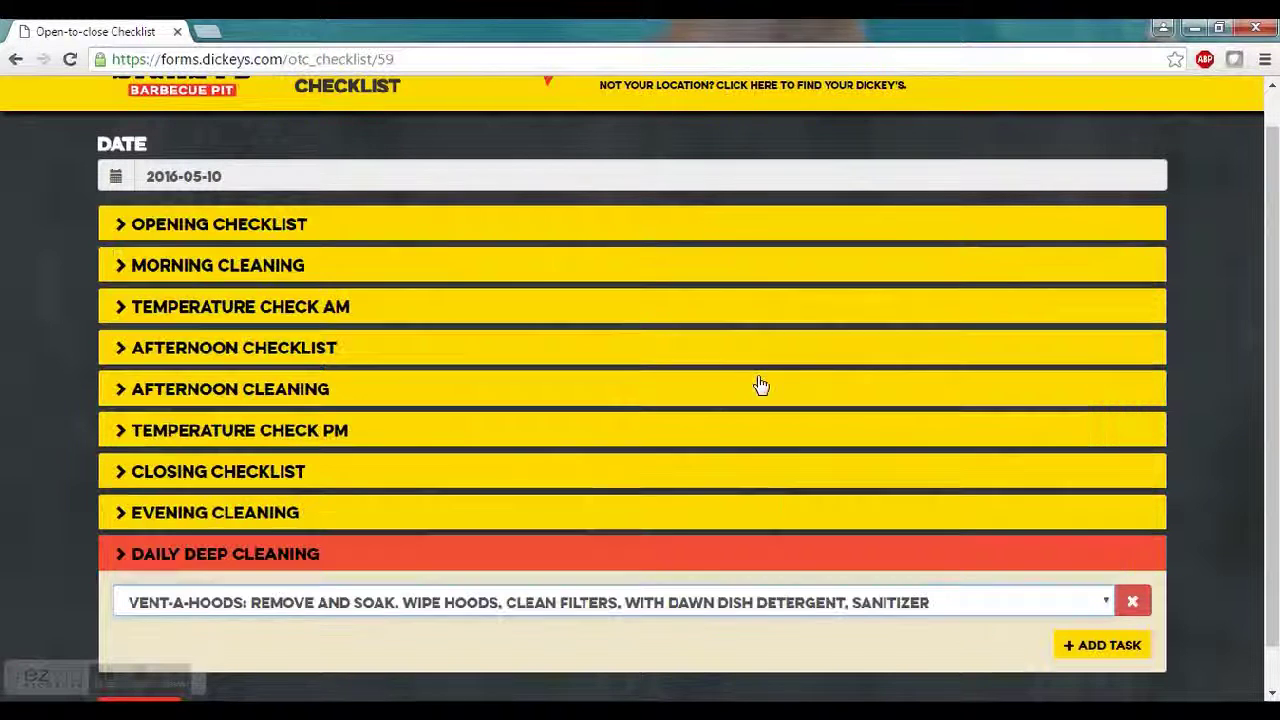
pyautogui.click(760, 378)
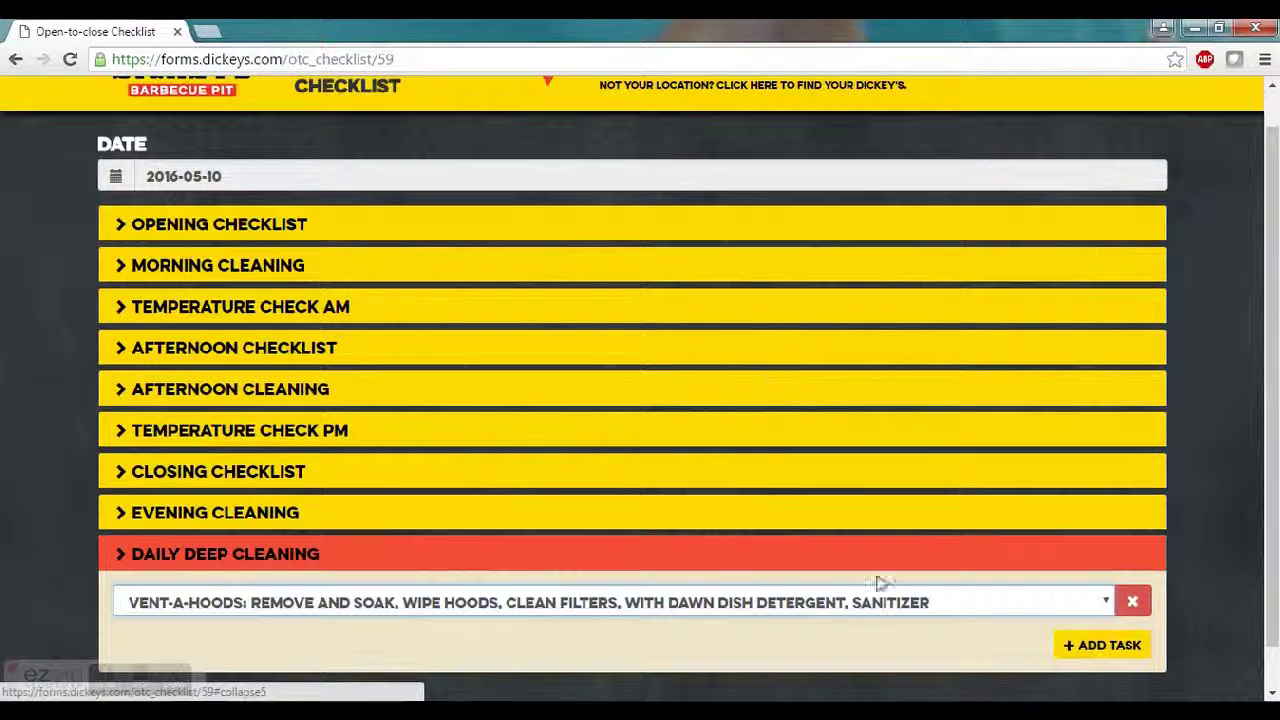
# Step: Add a second deep cleaning task, the Tuesday BOH task to clean under and behind shelves and organize
pyautogui.click(1112, 647)
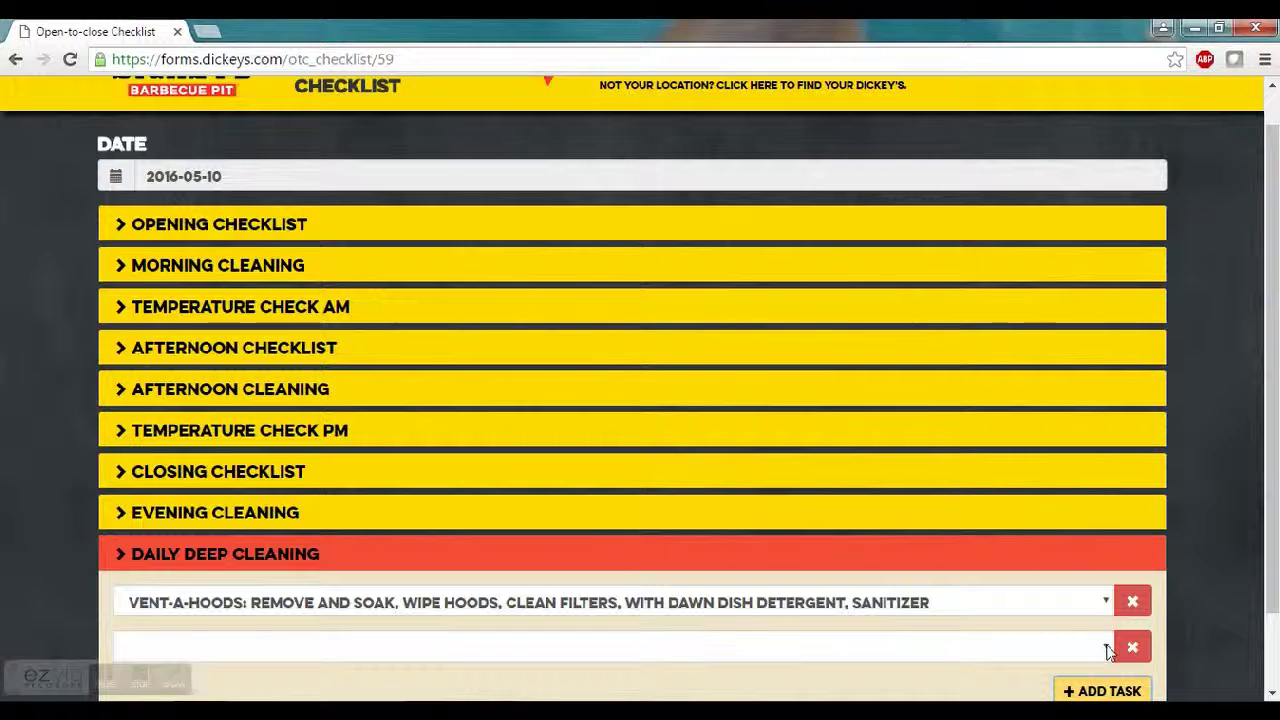
pyautogui.click(1106, 648)
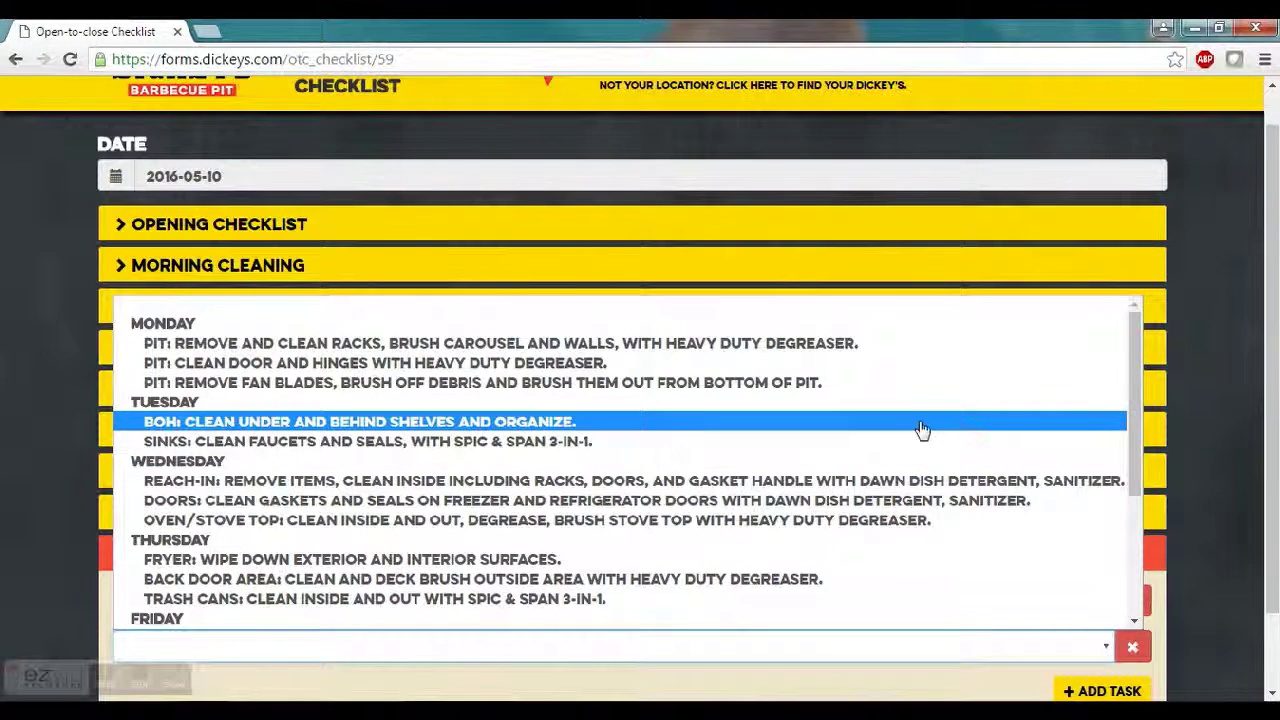
pyautogui.click(922, 429)
# Step: Add a third deep cleaning task, the Tuesday Sinks task to clean faucets and seals with Spic & Span 3-in-1
pyautogui.scroll(-2, 1274, 648)
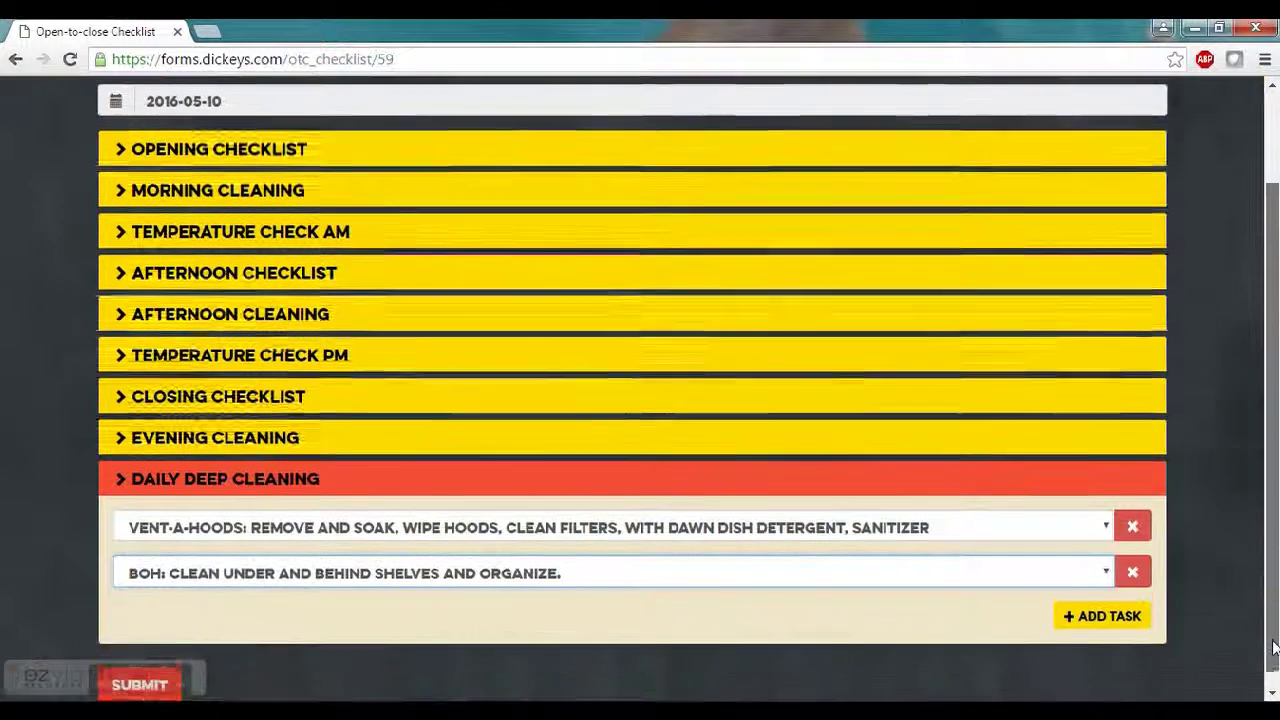
pyautogui.click(1106, 608)
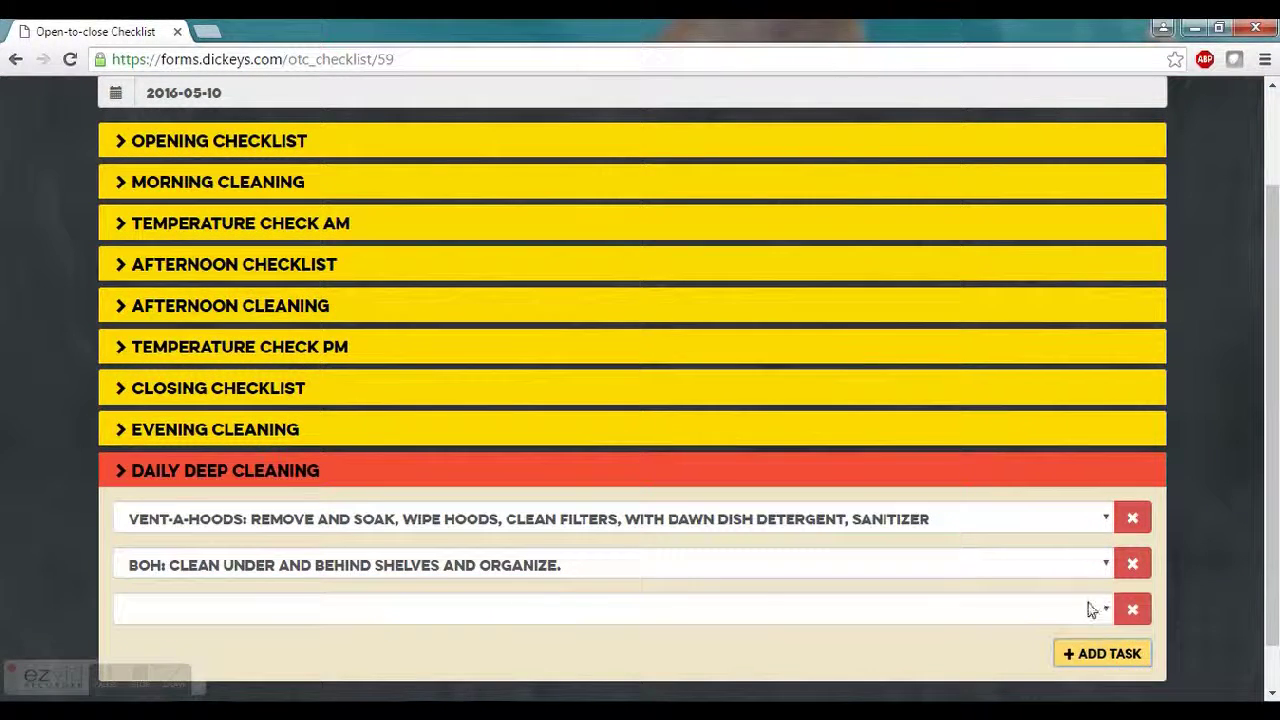
pyautogui.click(1097, 611)
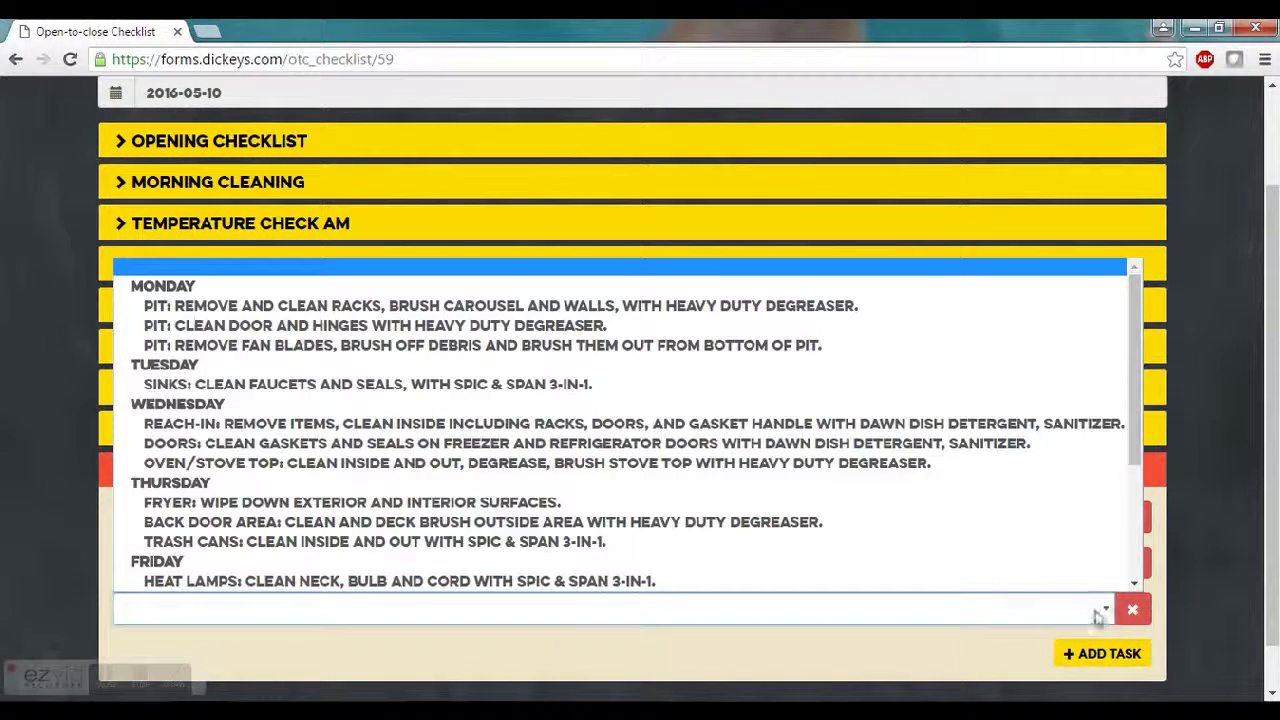
pyautogui.click(834, 386)
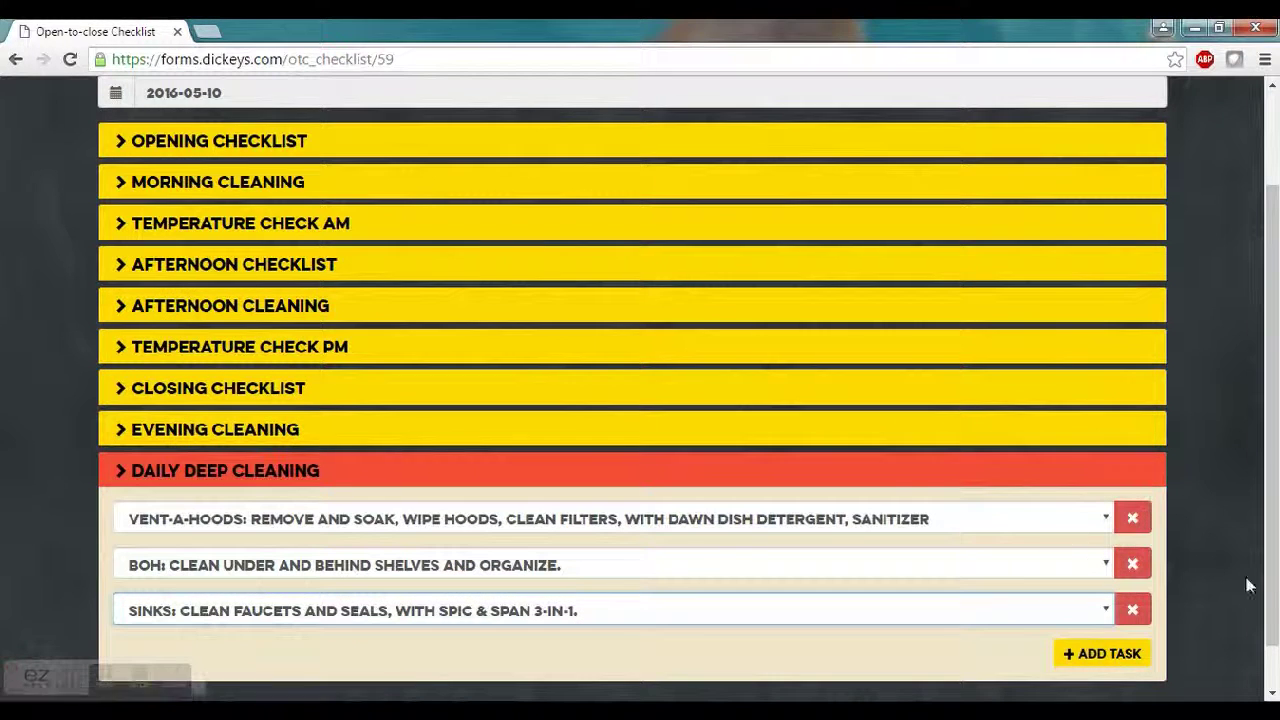
# Step: Submit the completed Open-to-Close Checklist
pyautogui.scroll(-1, 1250, 590)
pyautogui.scroll(-1, 1274, 628)
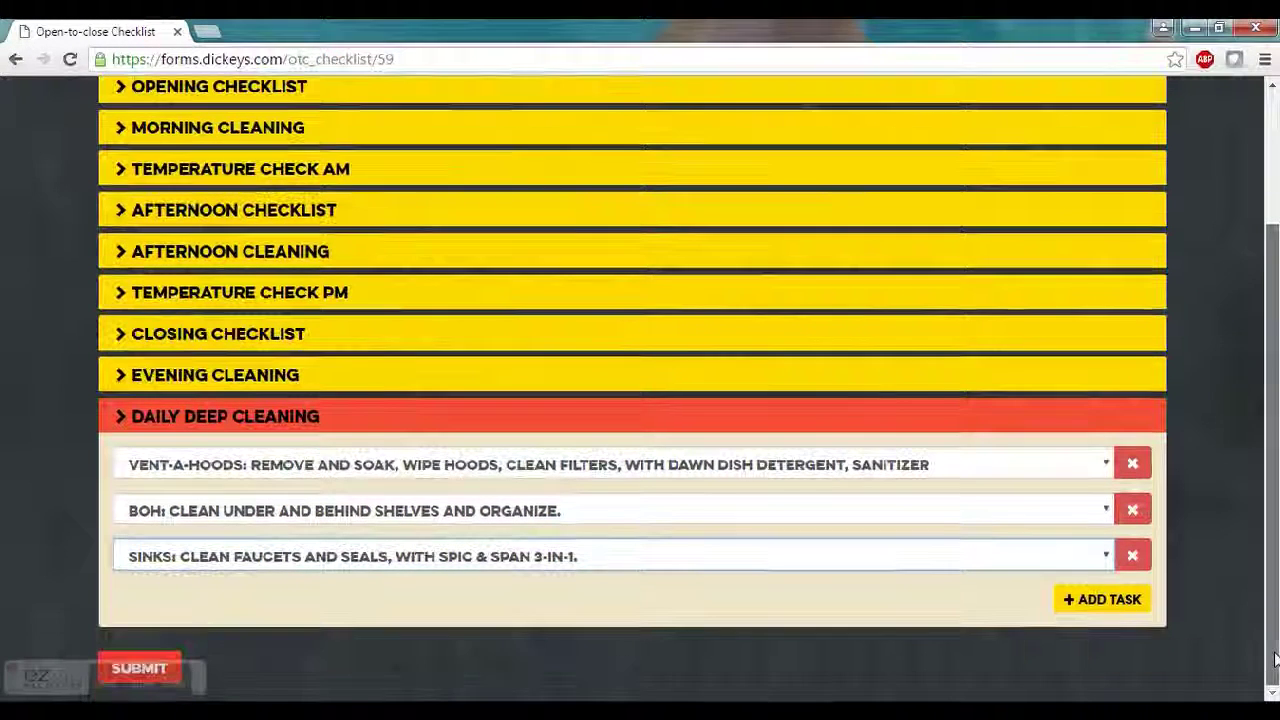
pyautogui.click(130, 665)
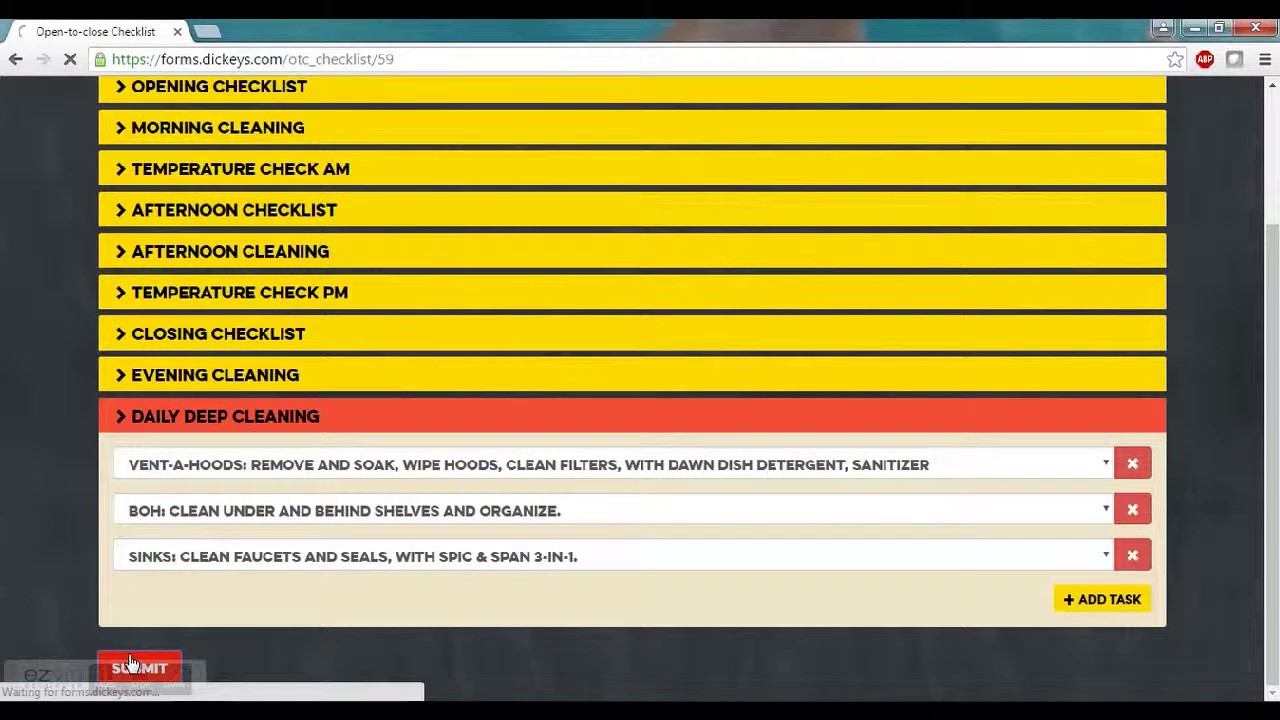